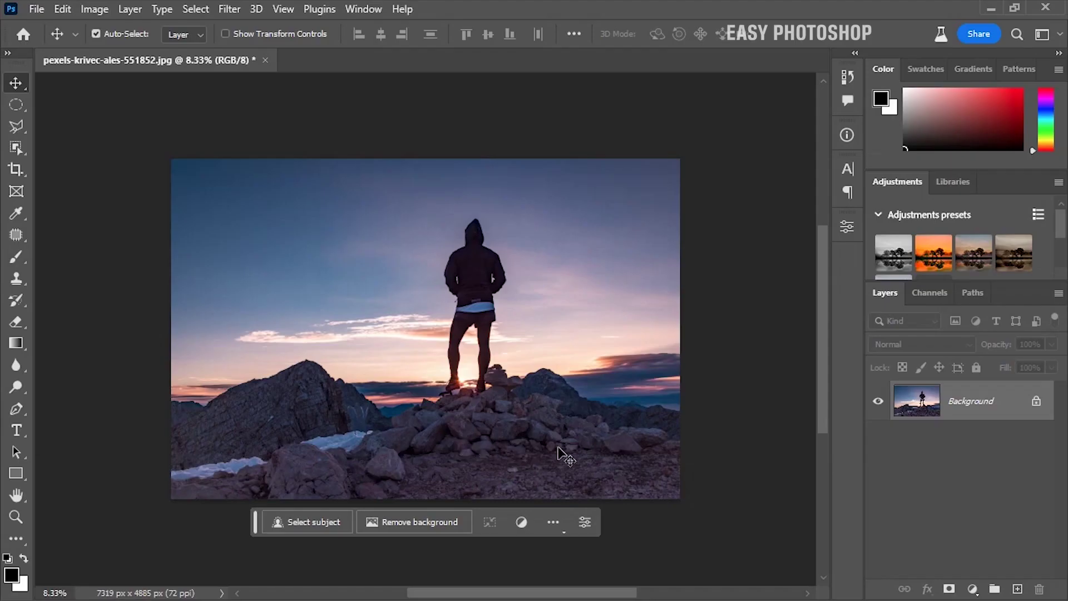
Add an Angle-style gradient fill layer with its centre at the hiker's feet.
click(972, 589)
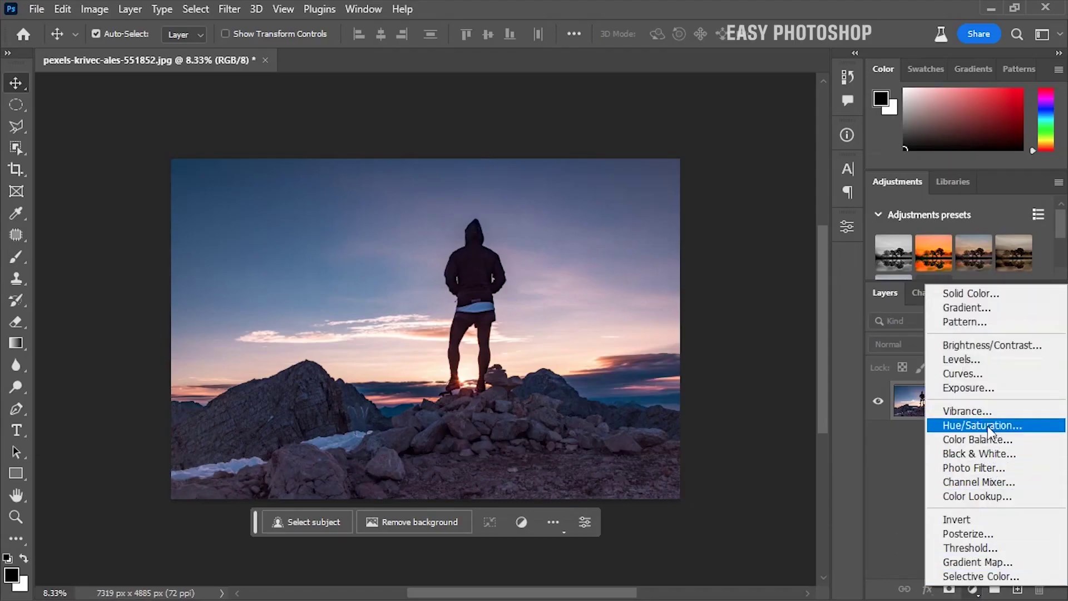
click(979, 308)
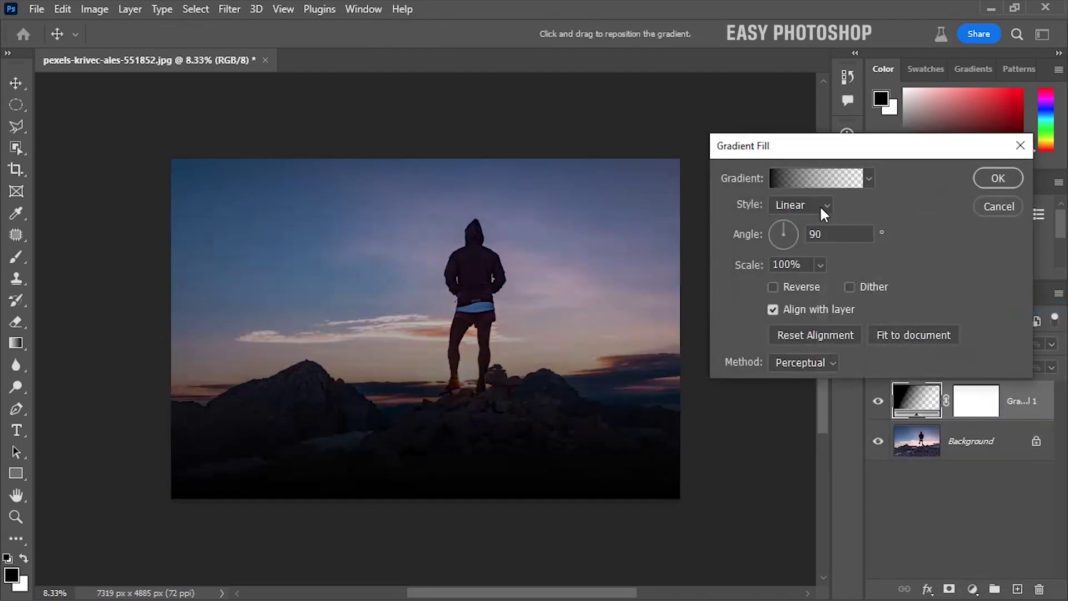
click(818, 206)
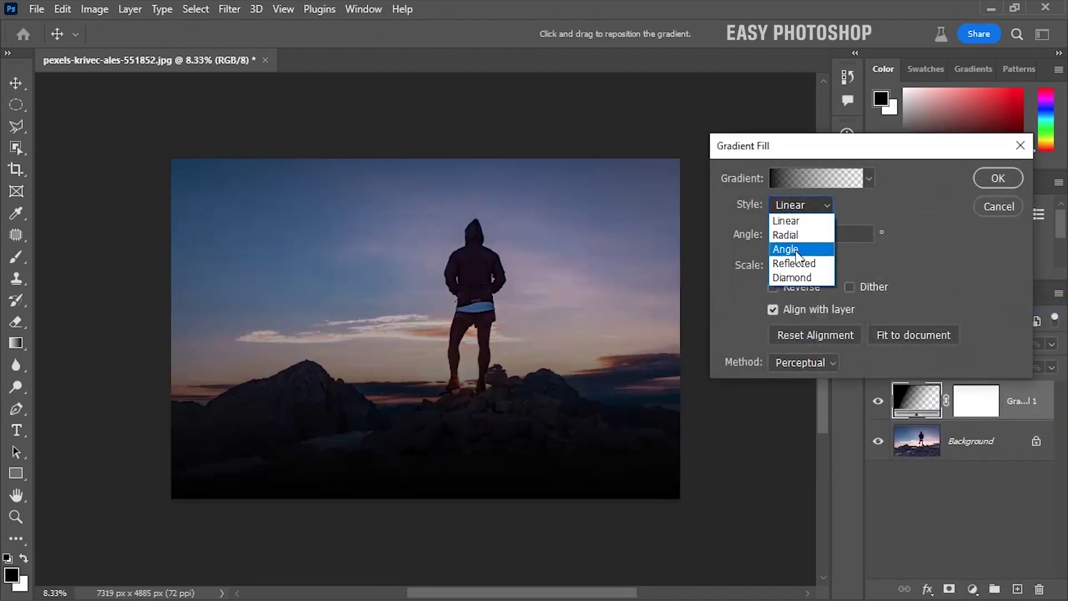
click(795, 249)
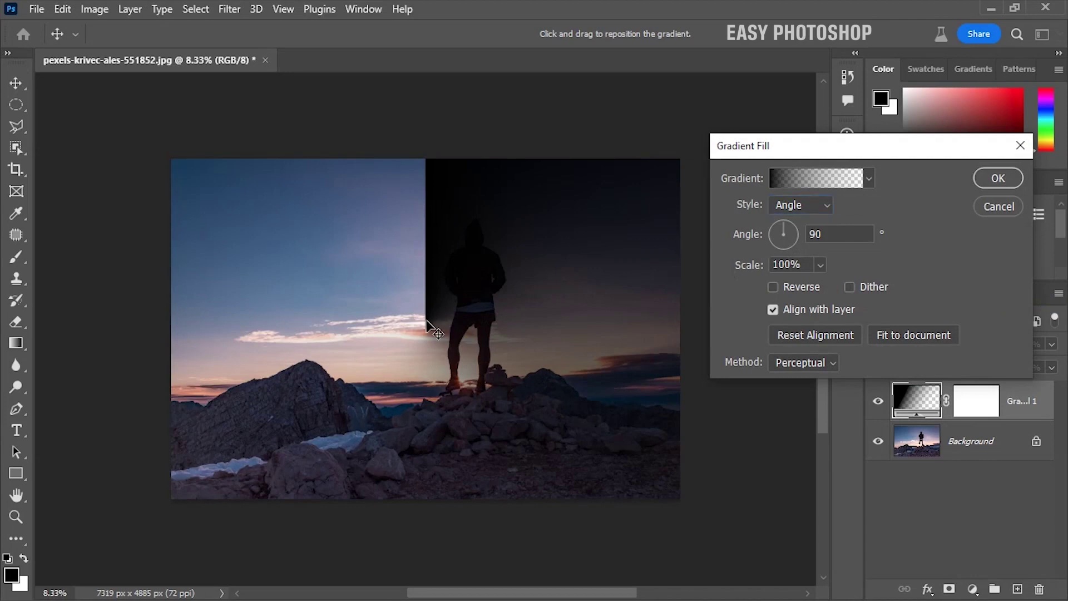
drag(426, 320, 469, 376)
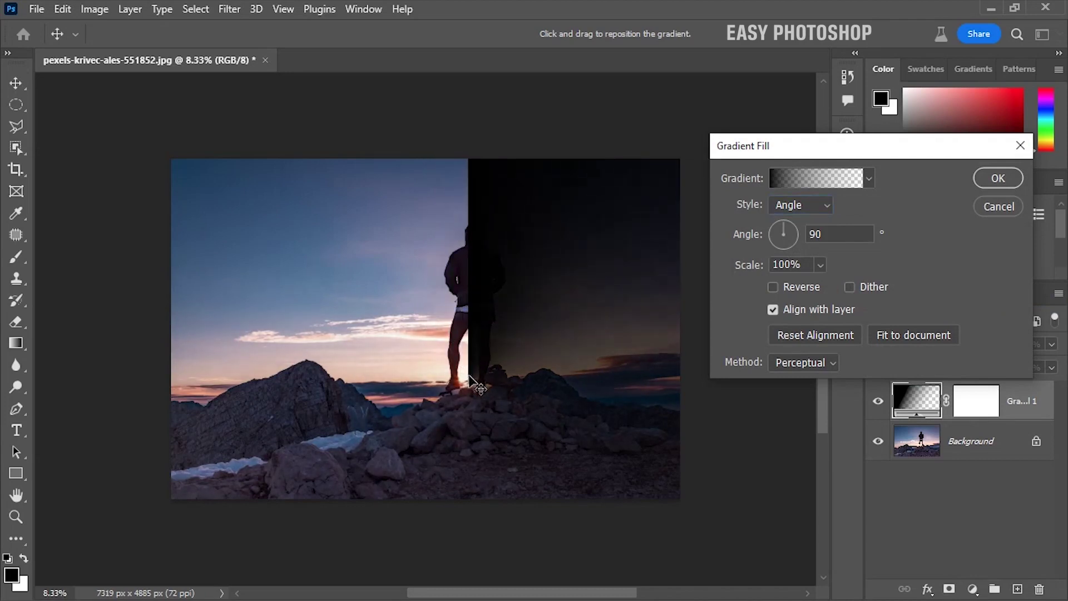
drag(469, 375, 466, 376)
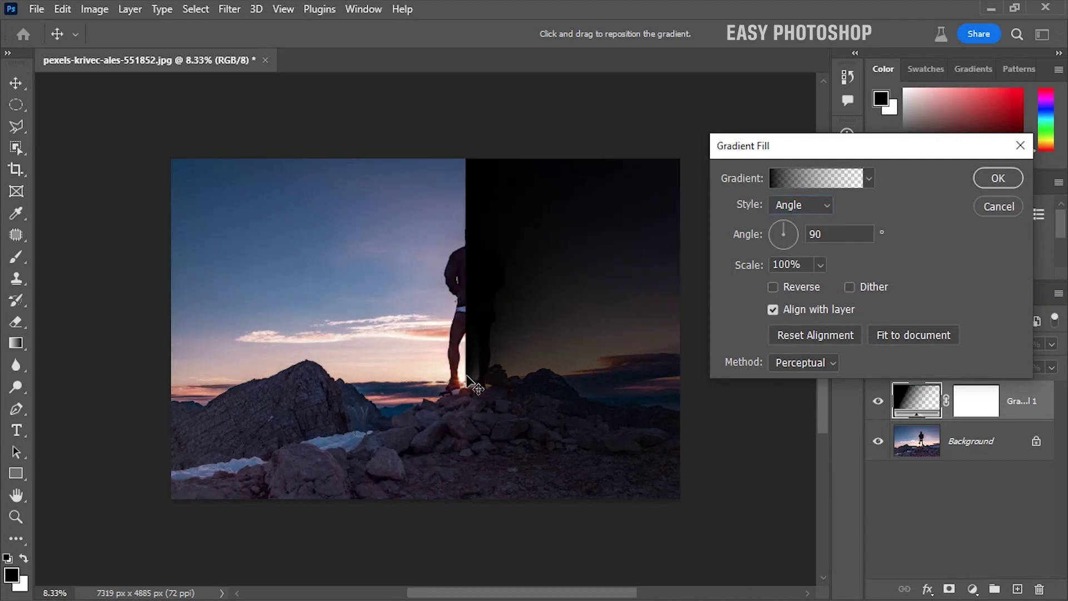
click(808, 175)
mouse_move(712, 12)
mouse_down()
mouse_move(799, 46)
mouse_move(811, 36)
mouse_up()
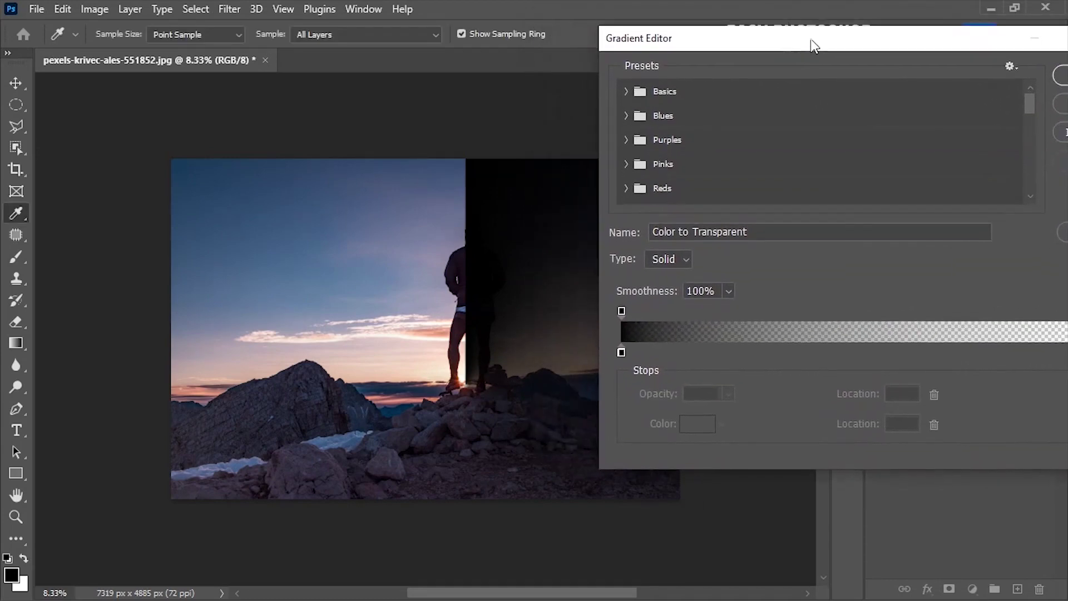
Make the gradient Noise type: 100% roughness, HSB model, zero saturation, with transparency added.
click(677, 262)
click(662, 286)
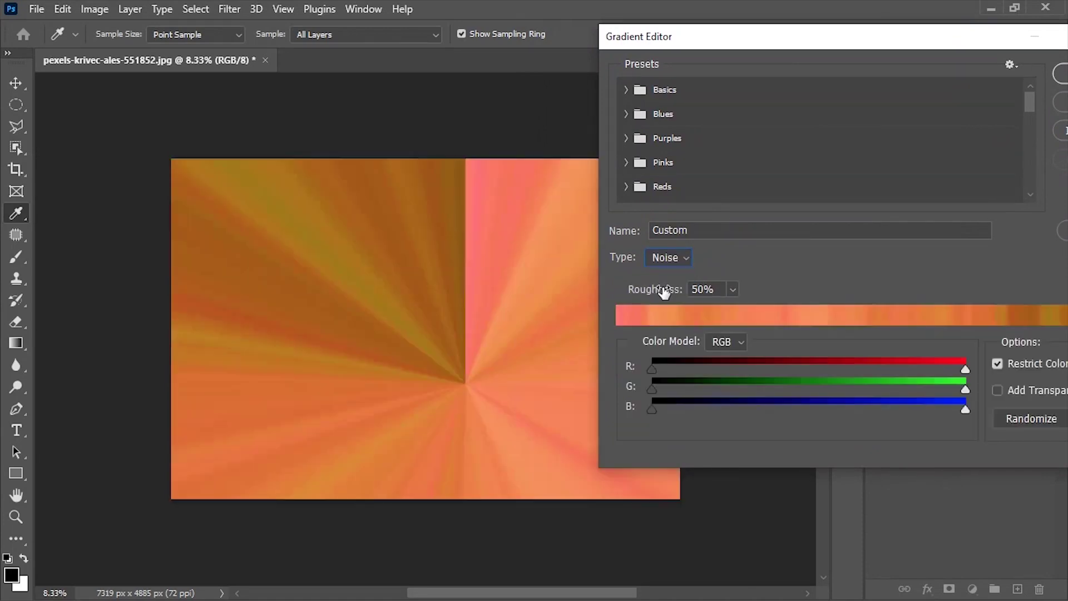
click(733, 289)
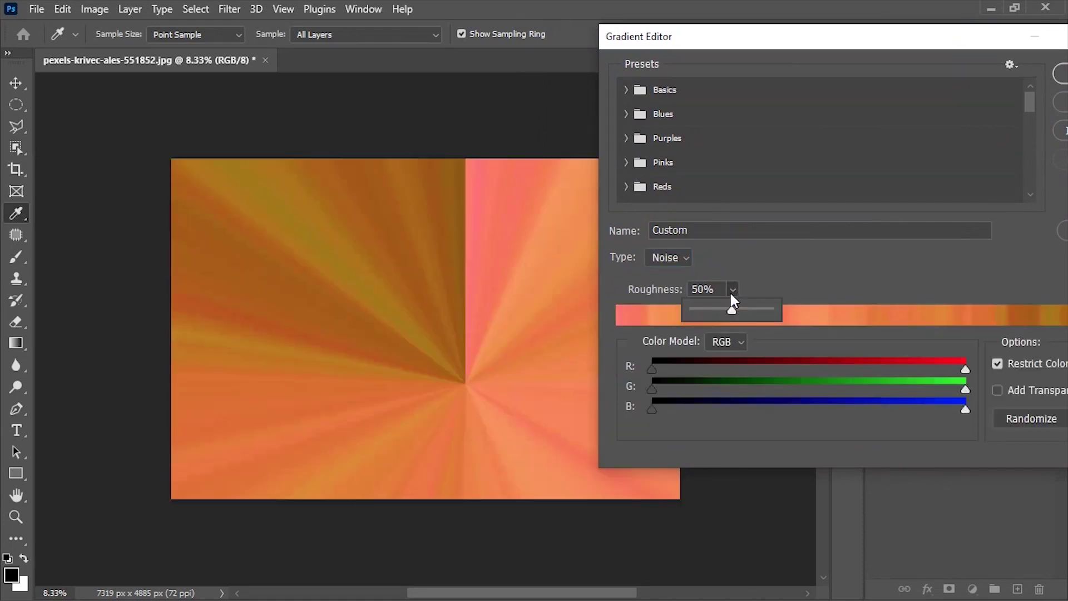
drag(731, 312, 807, 316)
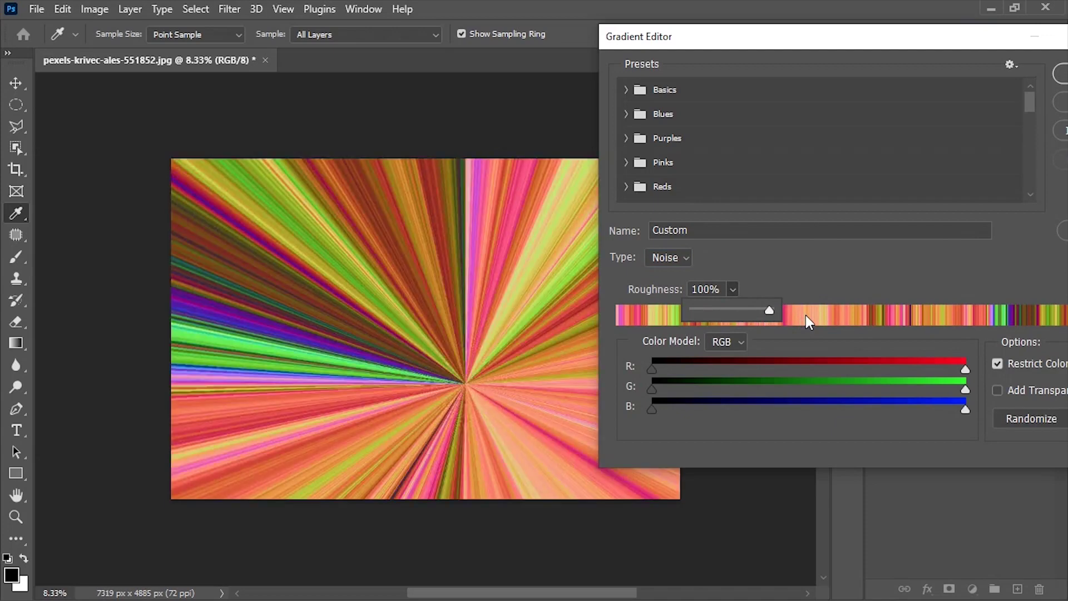
click(723, 341)
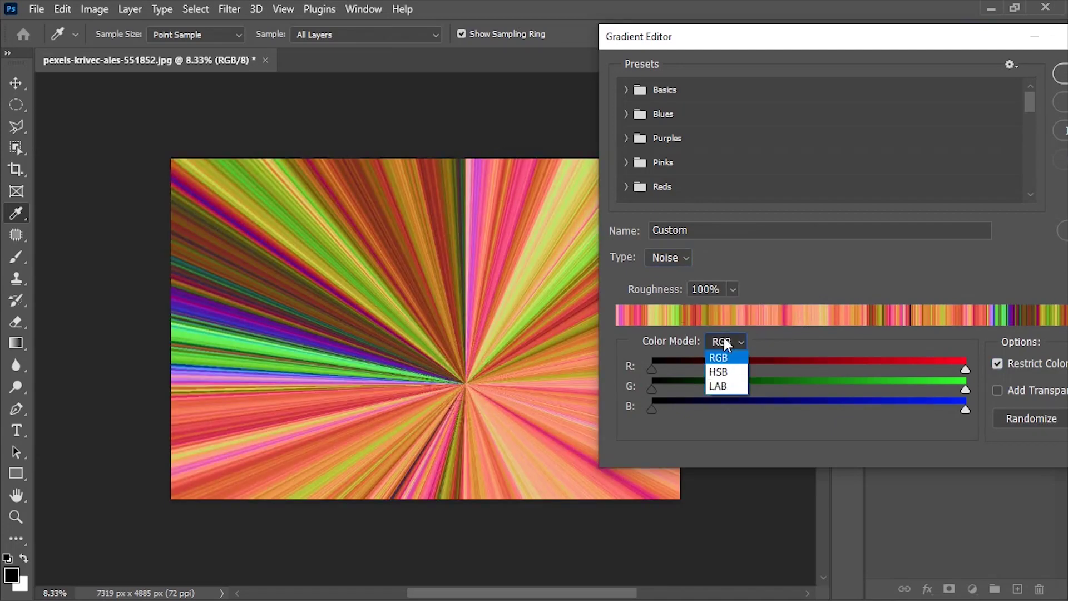
click(719, 373)
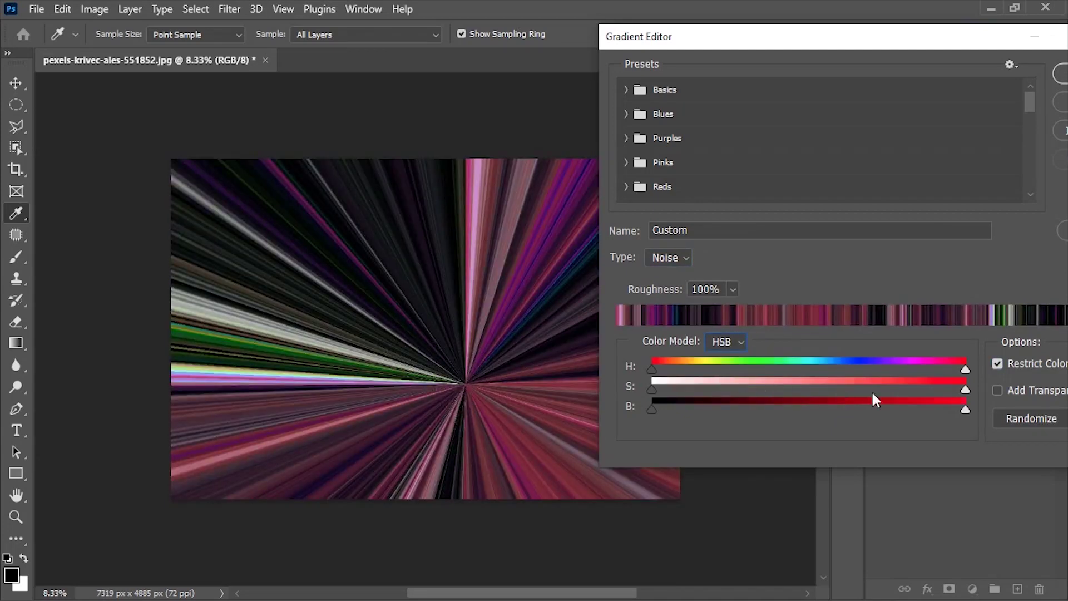
drag(965, 389, 641, 392)
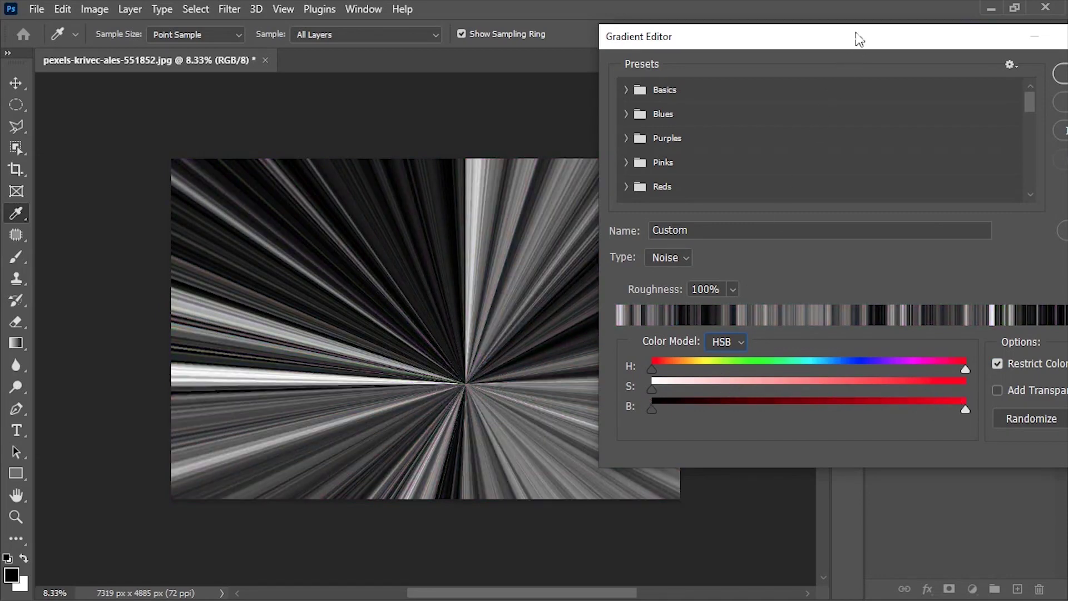
drag(859, 39, 756, 42)
click(894, 396)
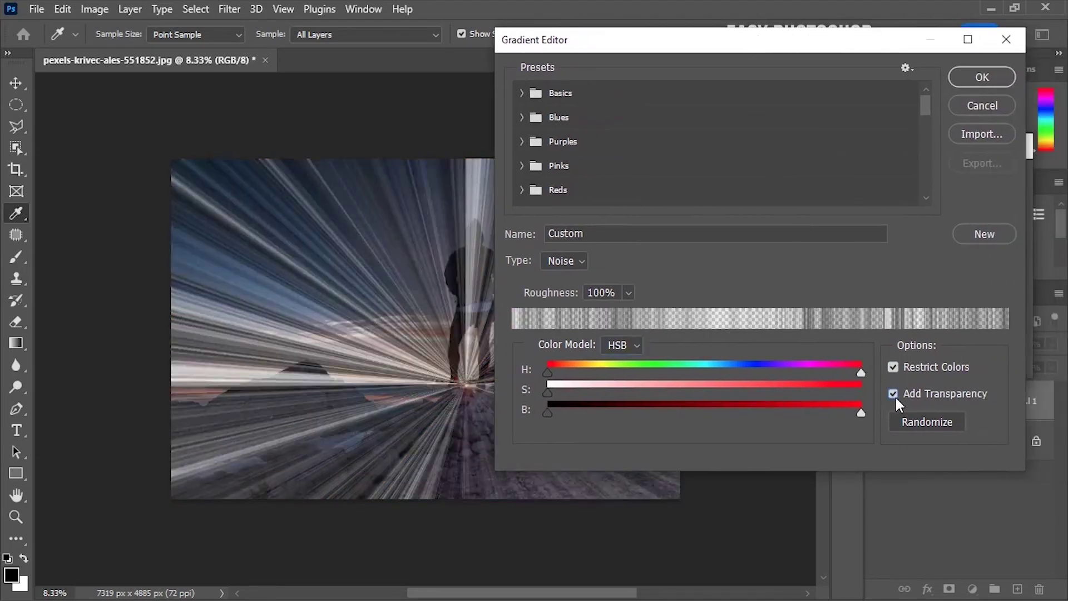
Randomize the noise ray pattern twice and accept the edited gradient.
mouse_move(733, 42)
mouse_down()
mouse_move(785, 38)
mouse_move(791, 25)
mouse_up()
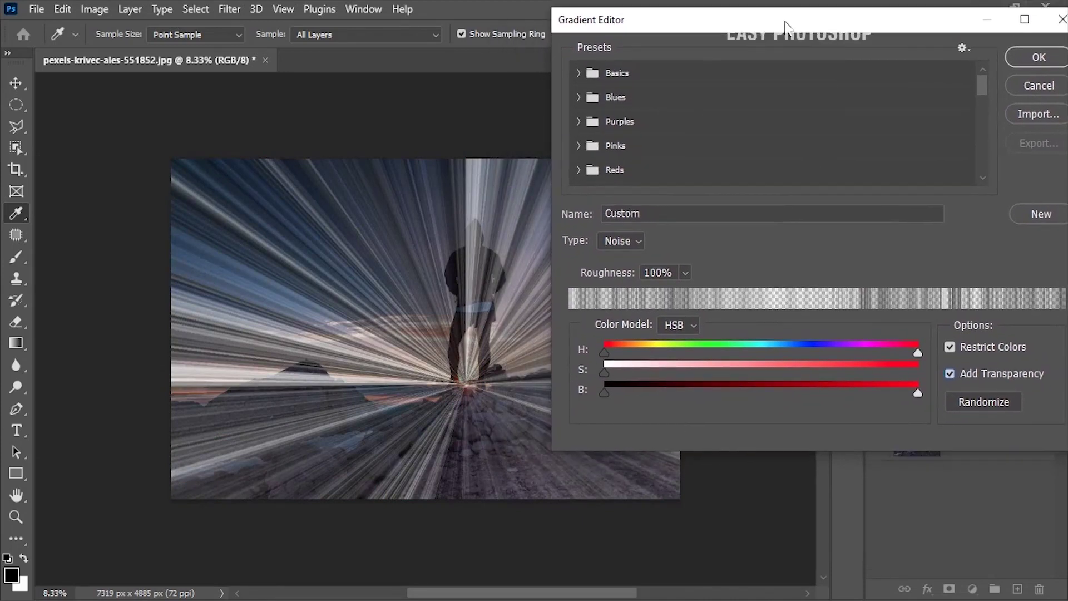
click(975, 401)
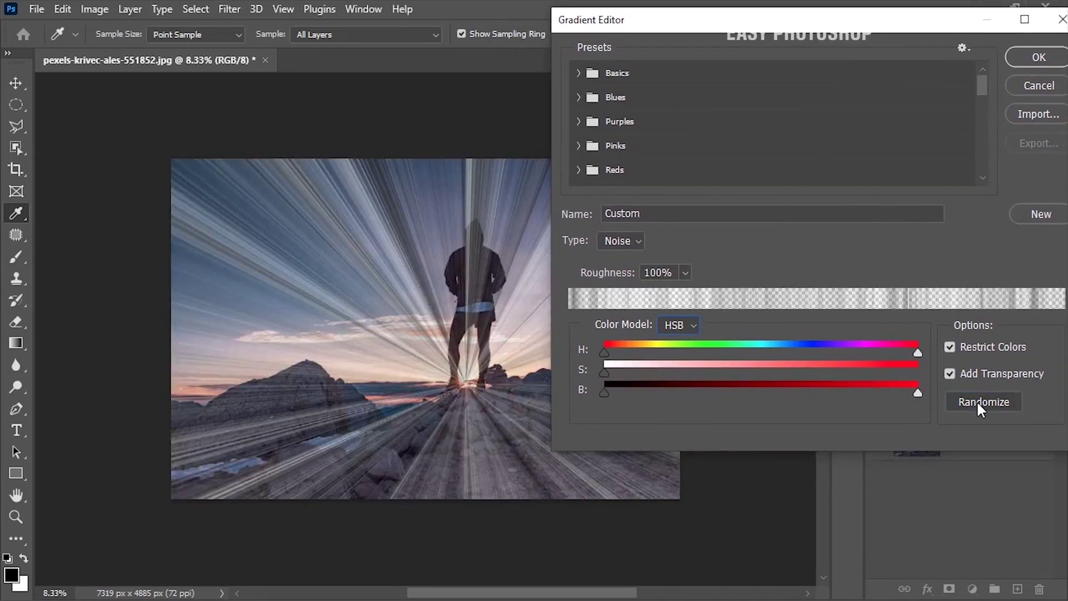
click(981, 409)
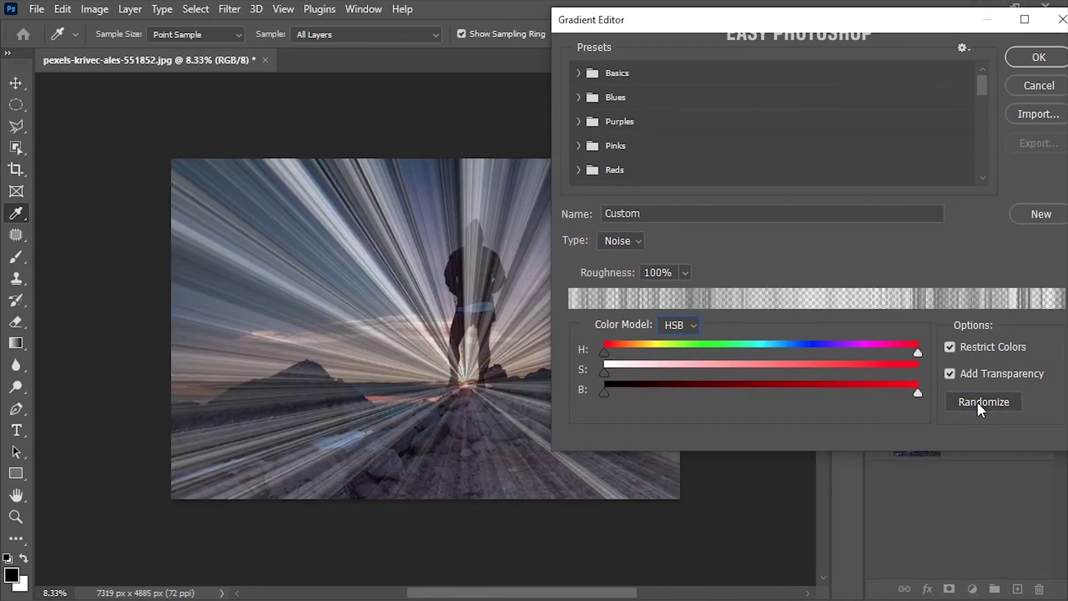
click(1036, 59)
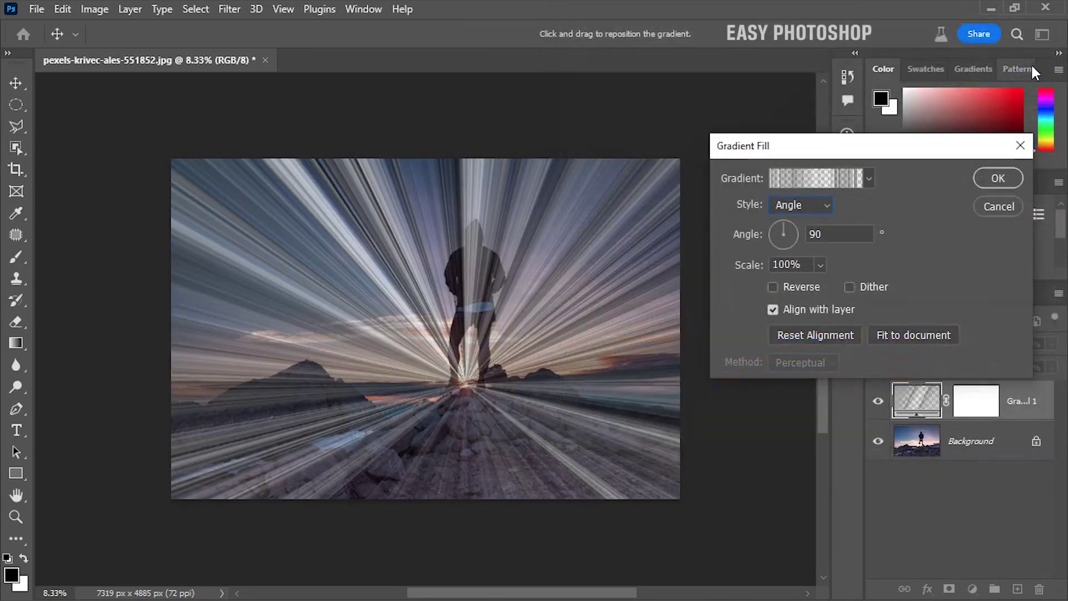
Commit Gradient Fill 1, set its blend mode to Screen, and convert it to a smart object.
click(997, 179)
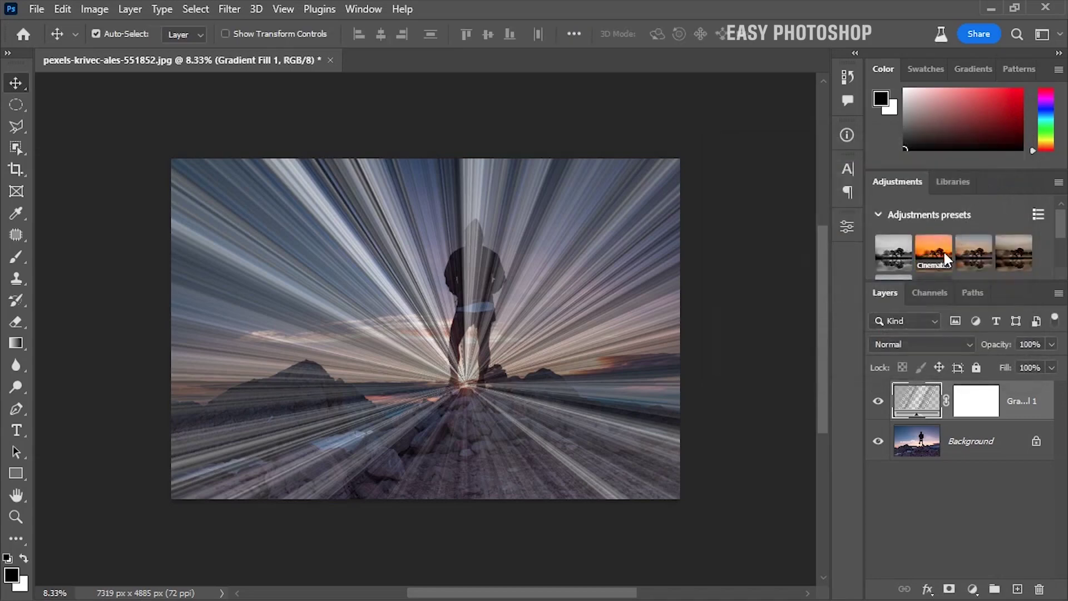
click(894, 342)
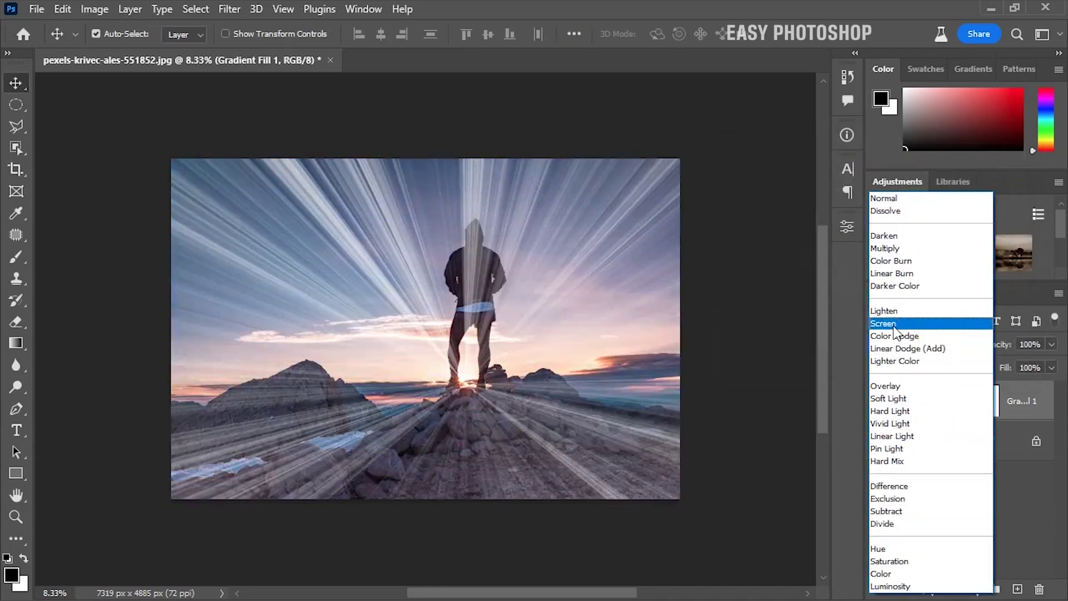
click(895, 324)
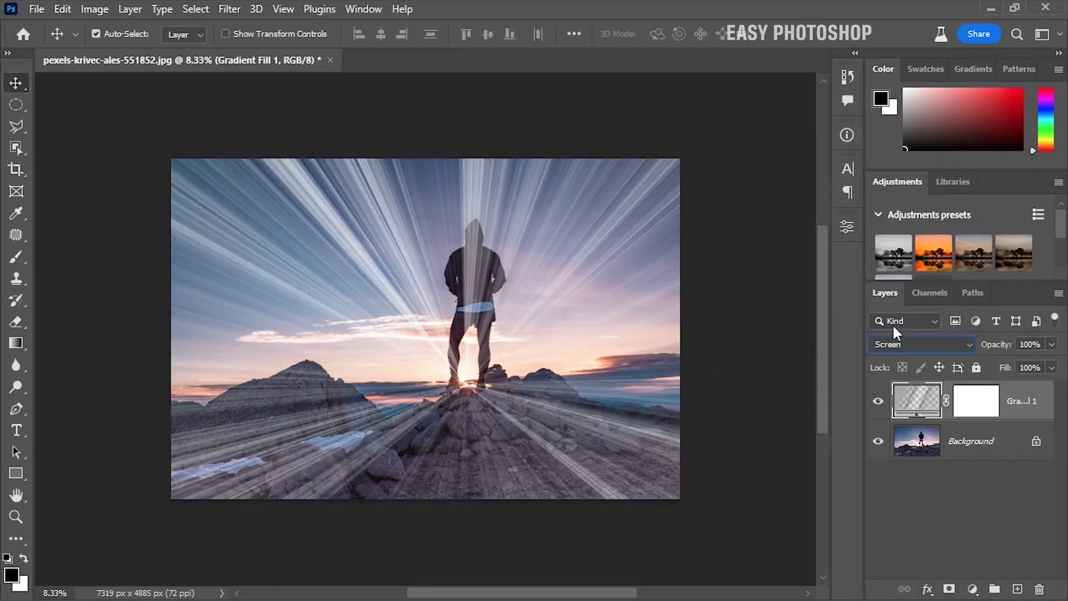
right_click(1019, 404)
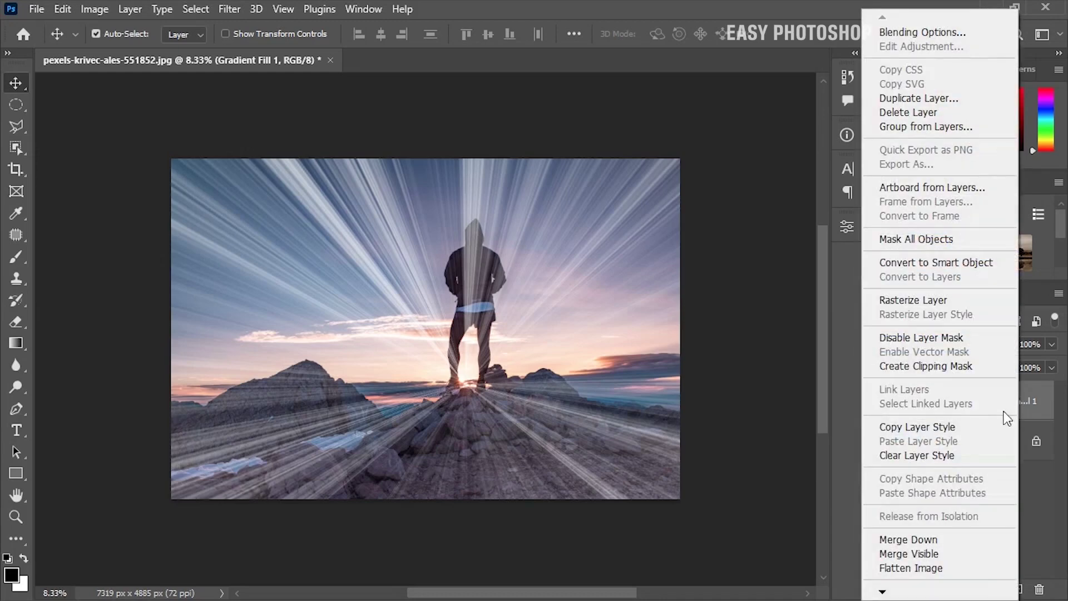
click(910, 267)
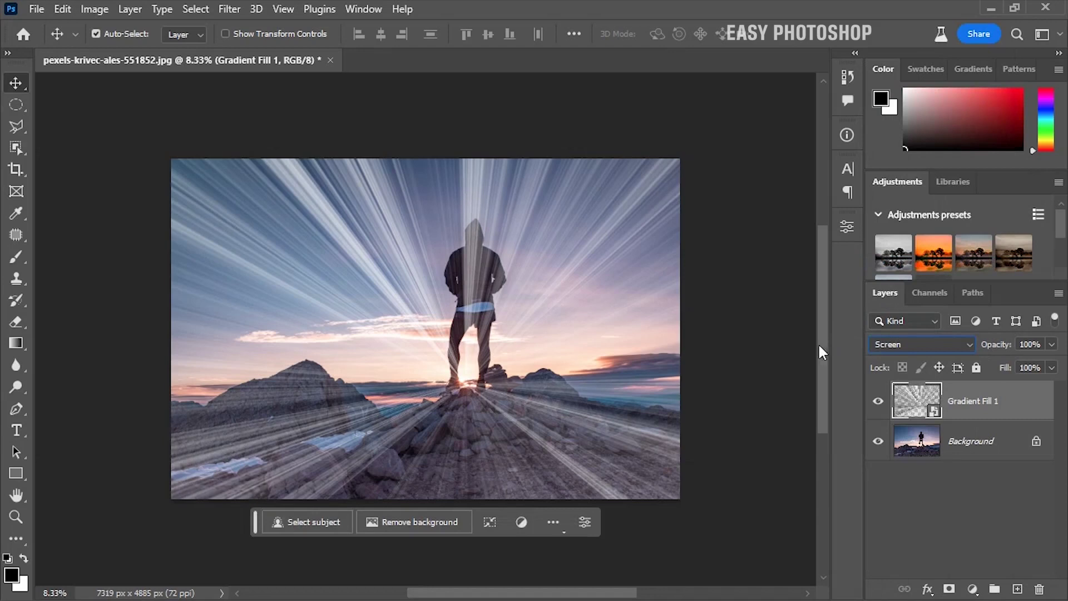
Apply a 30.4-pixel Gaussian Blur to the rays layer and add a layer mask.
click(229, 9)
mouse_move(251, 222)
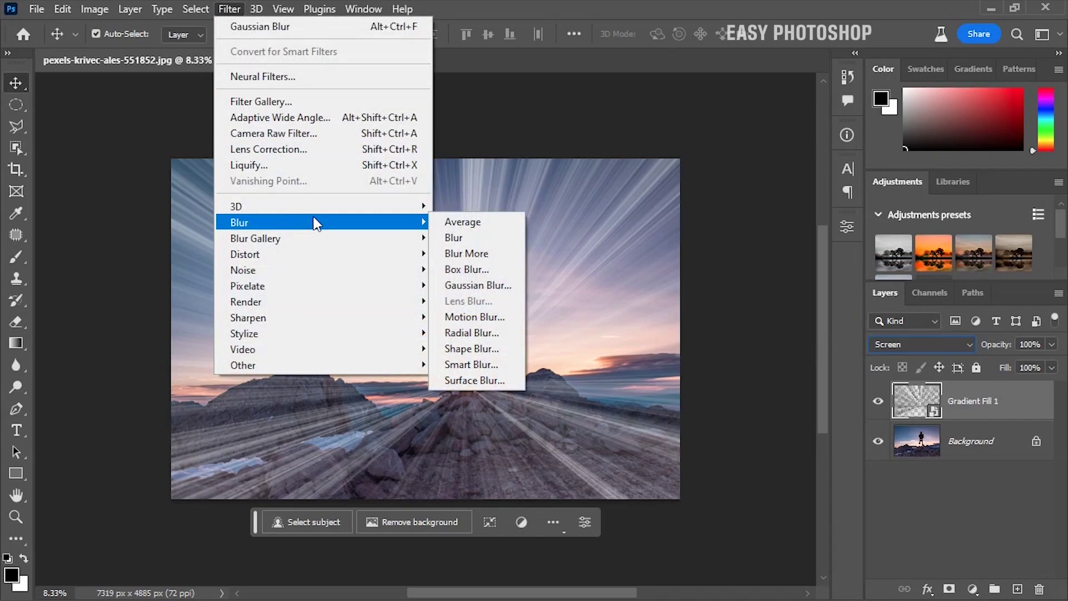
click(464, 286)
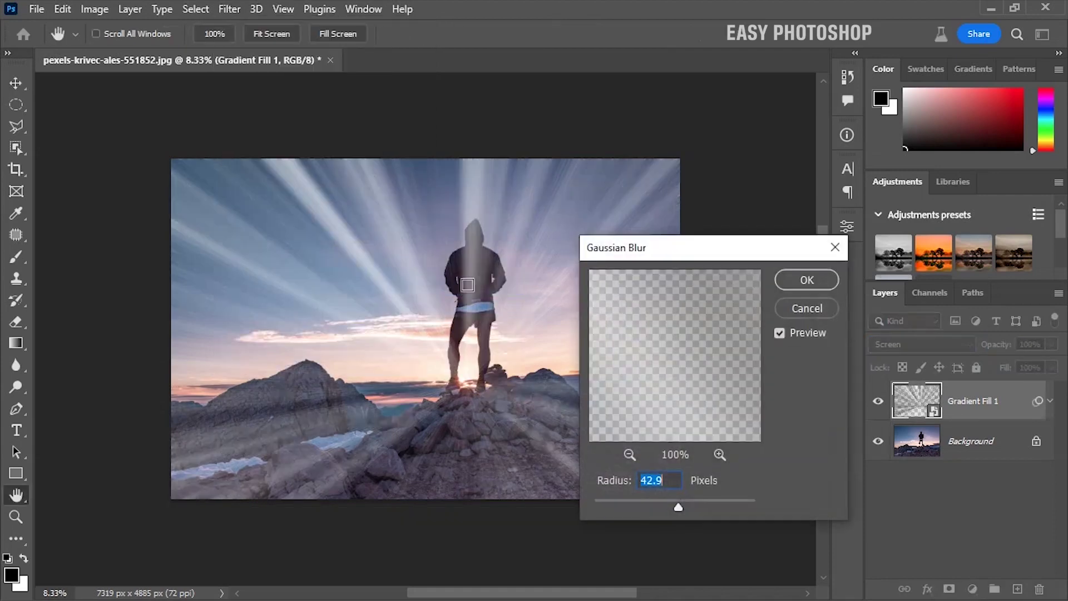
drag(685, 245, 777, 185)
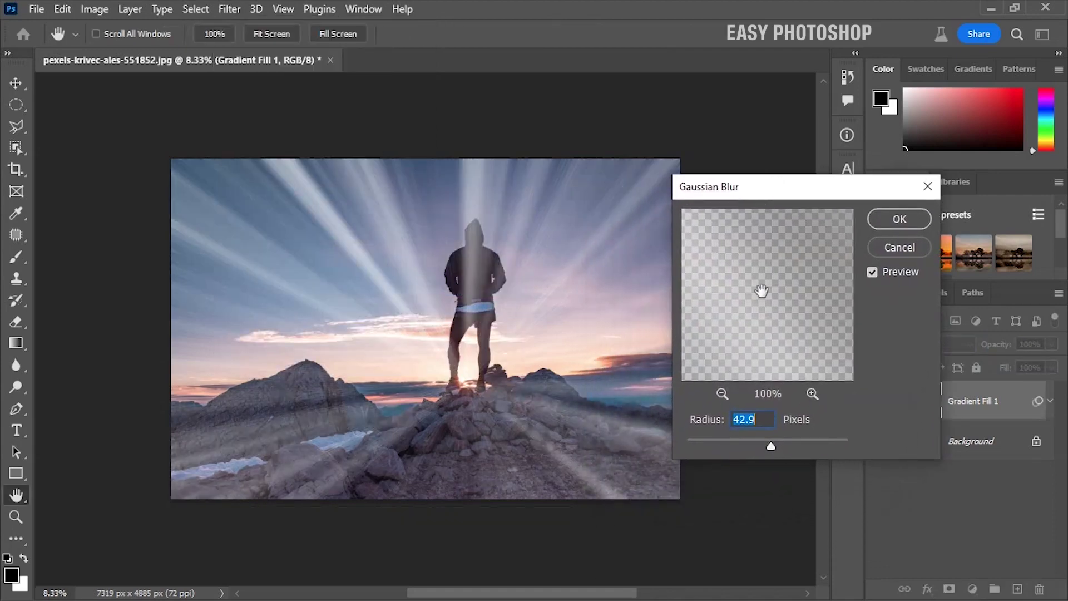
drag(771, 446, 766, 451)
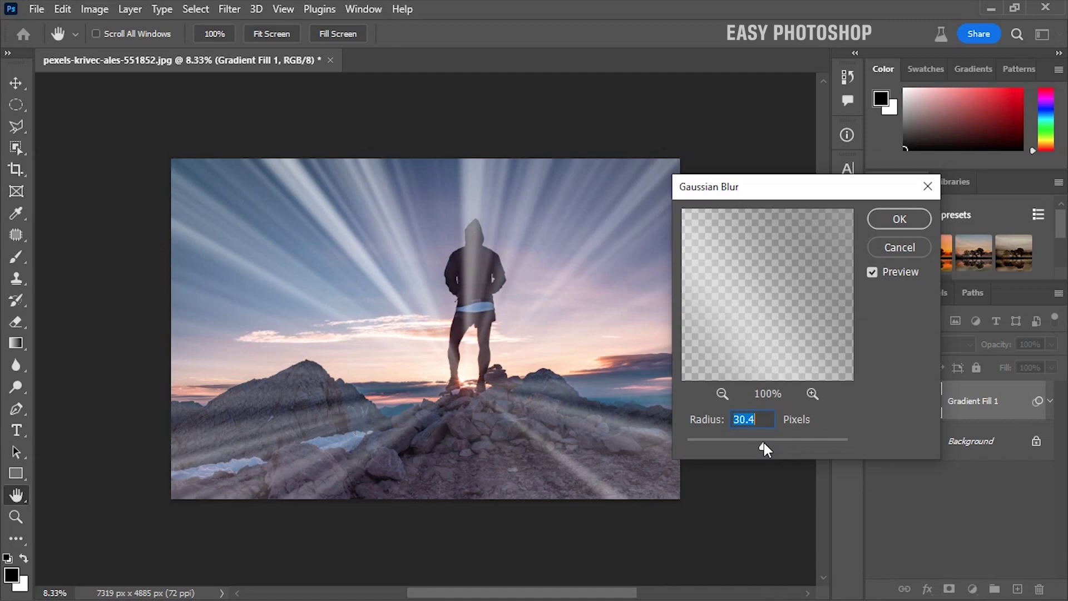
click(893, 220)
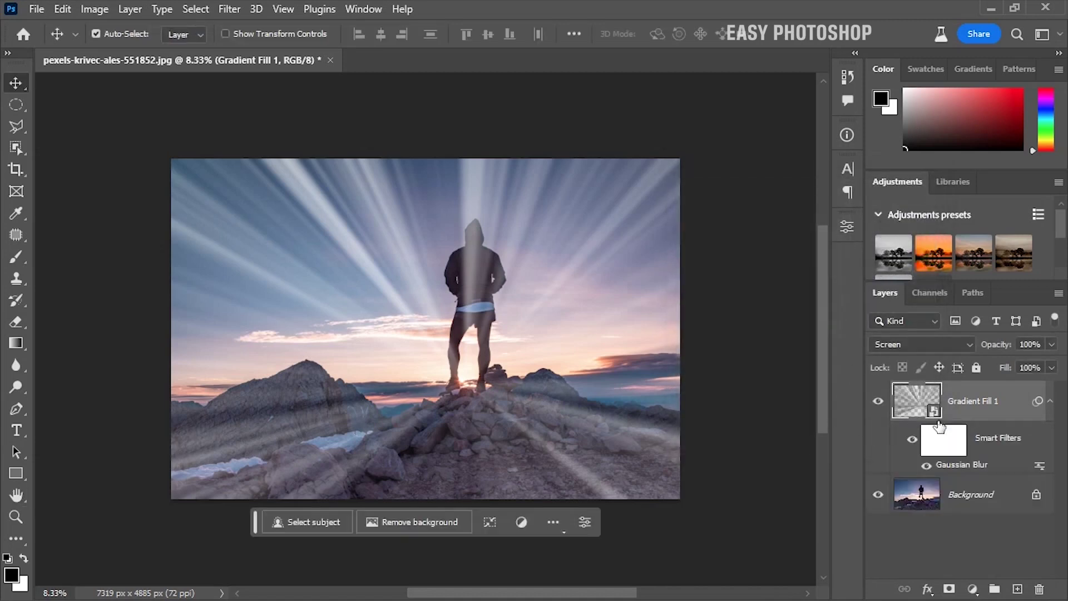
click(947, 587)
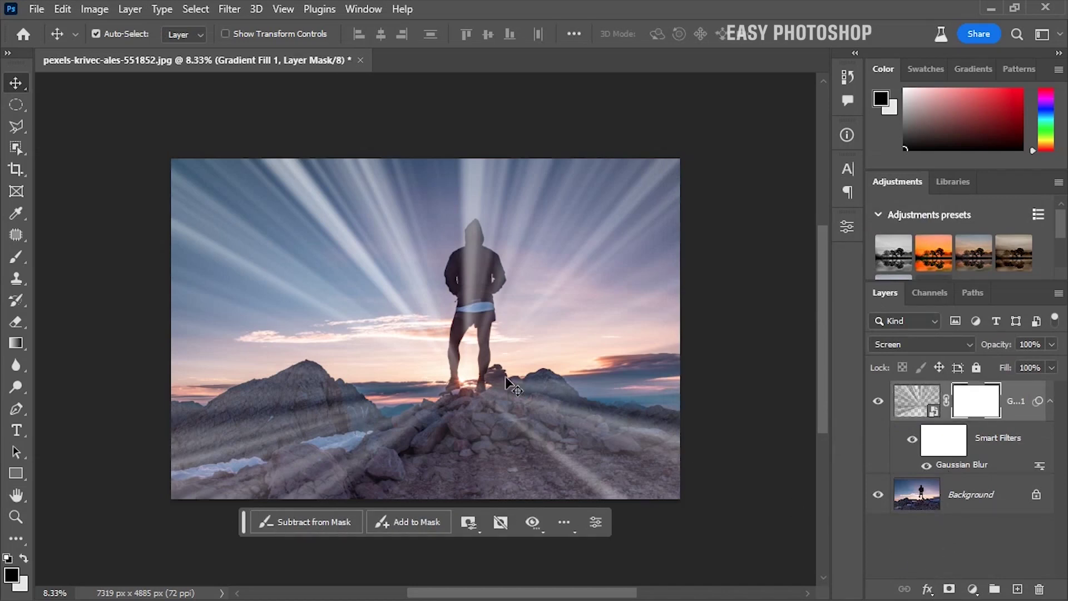
Set up a black Brush at size 400 with 25% flow, zoomed in on the hiker.
click(17, 256)
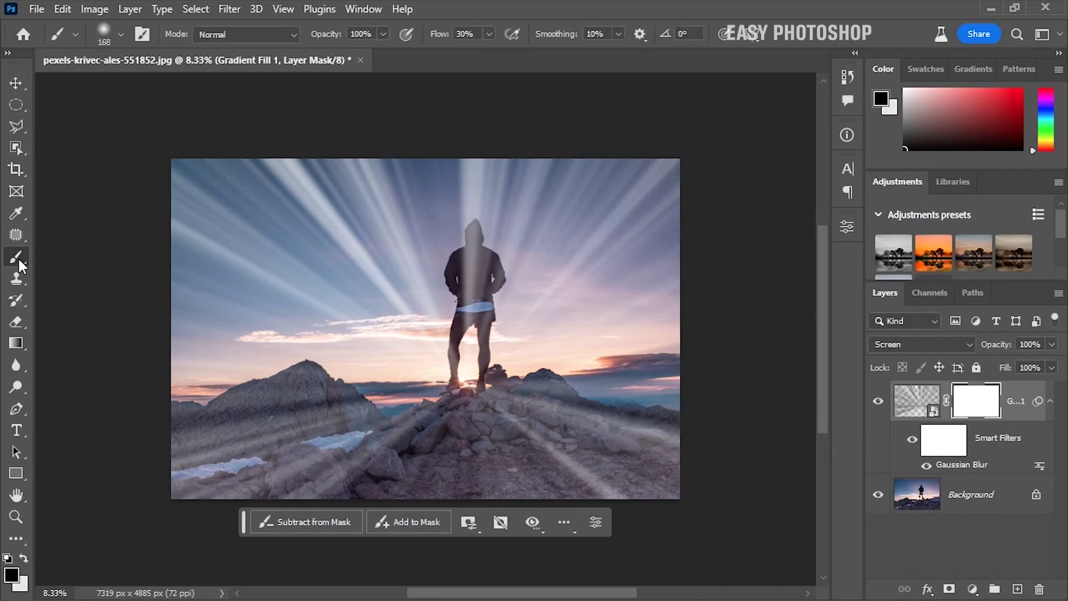
click(12, 577)
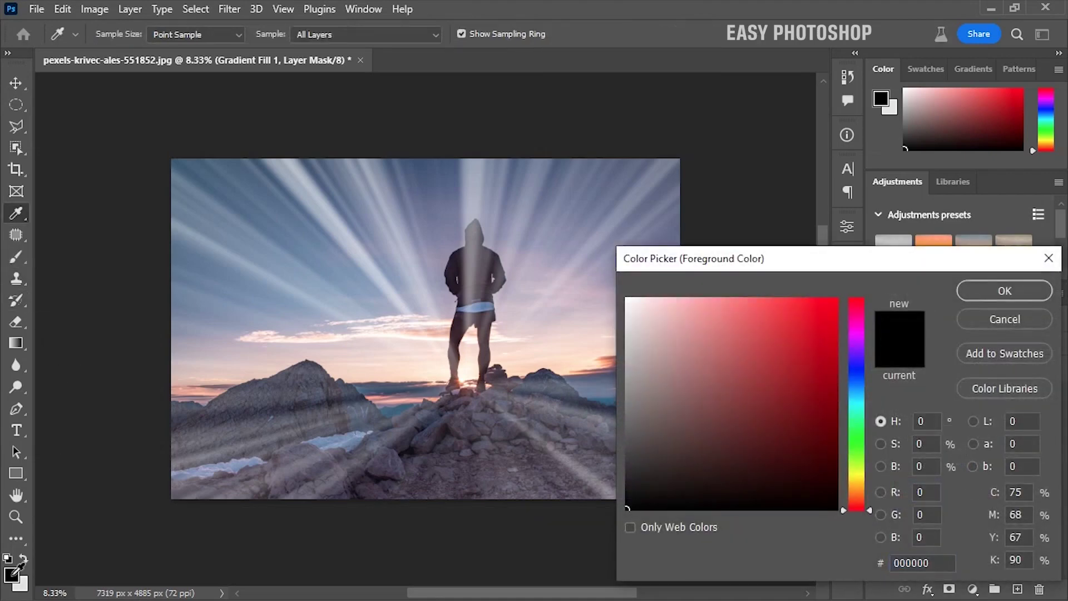
click(979, 283)
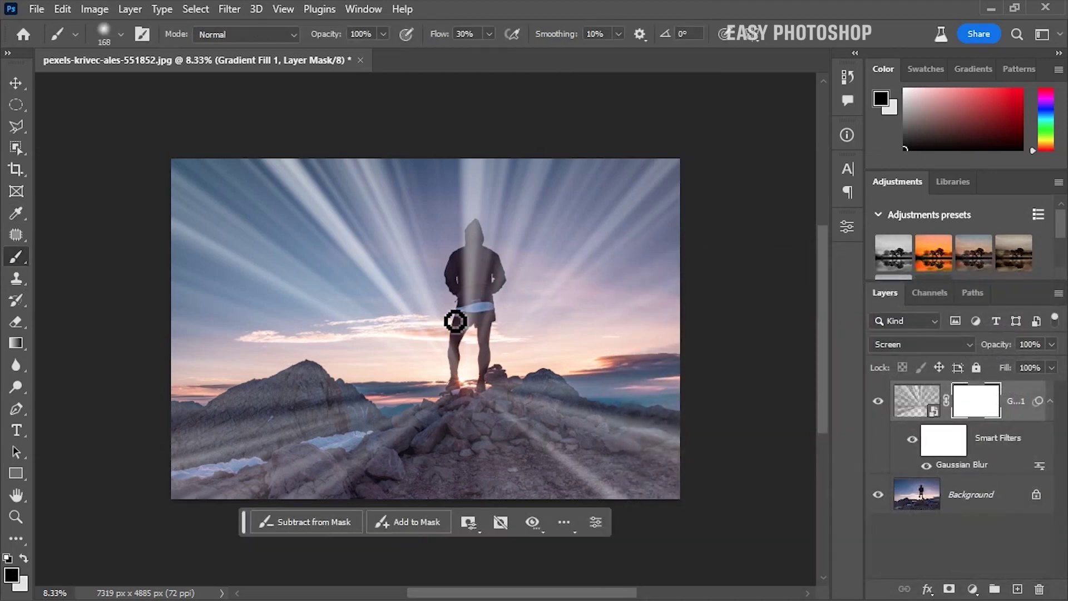
key(ctrl+plus)
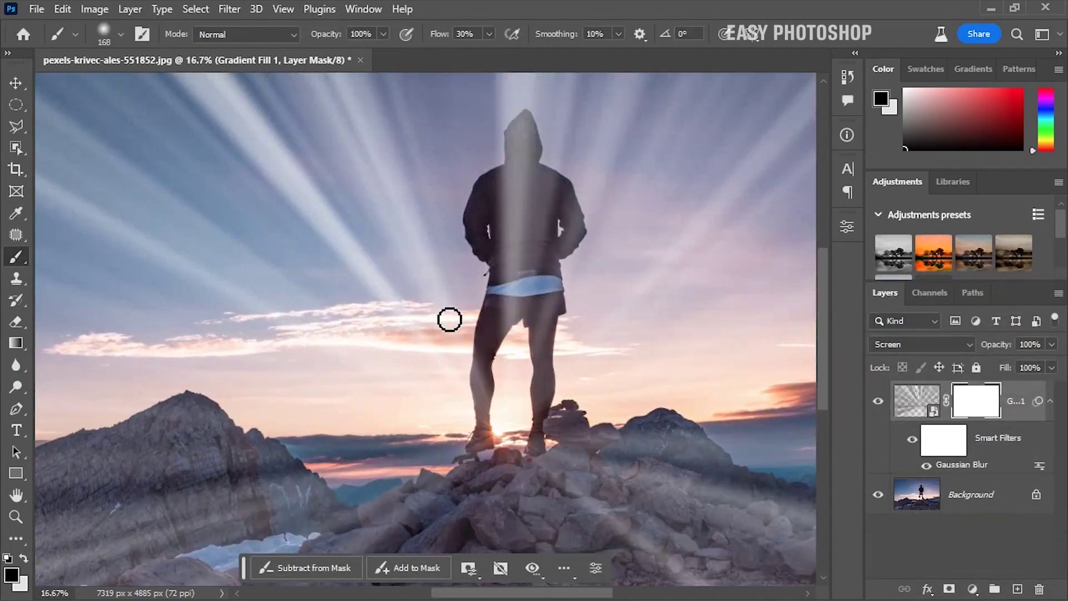
drag(617, 291, 549, 360)
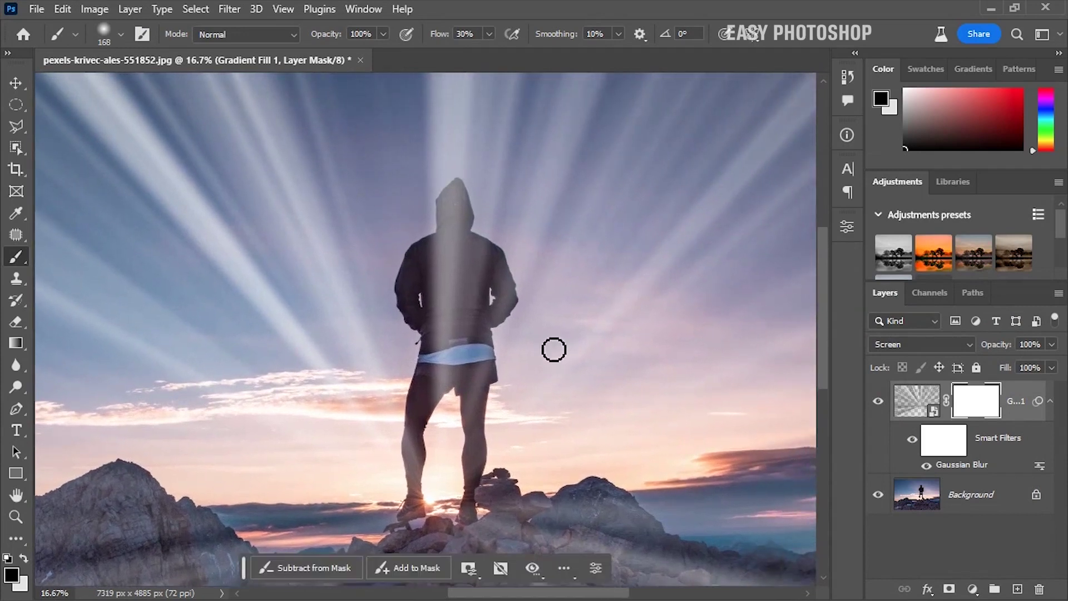
key(bracketright)
key(bracketright)
key(bracketright)
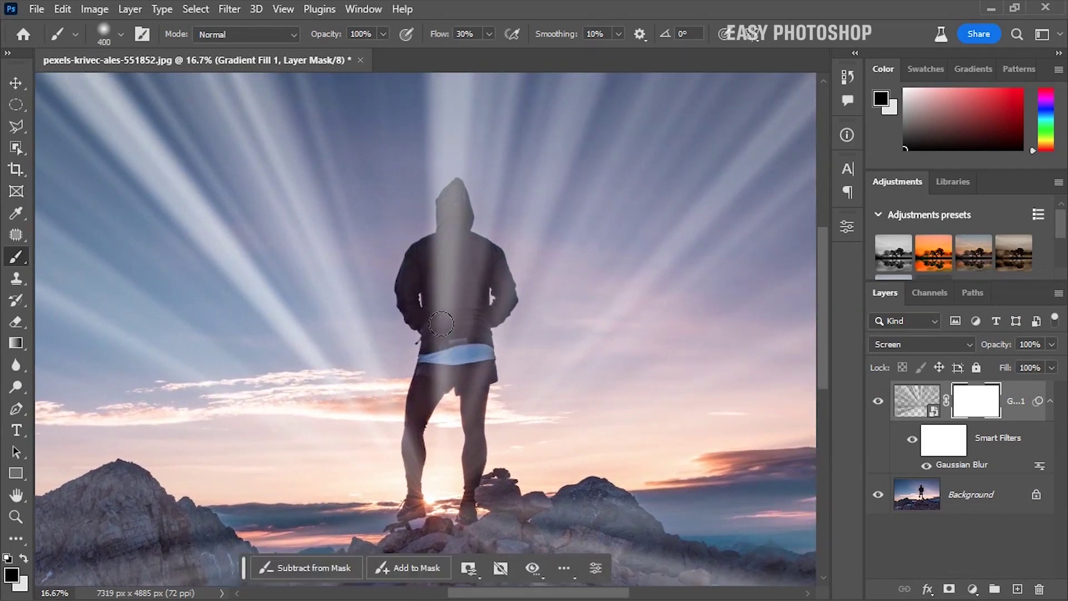
click(489, 34)
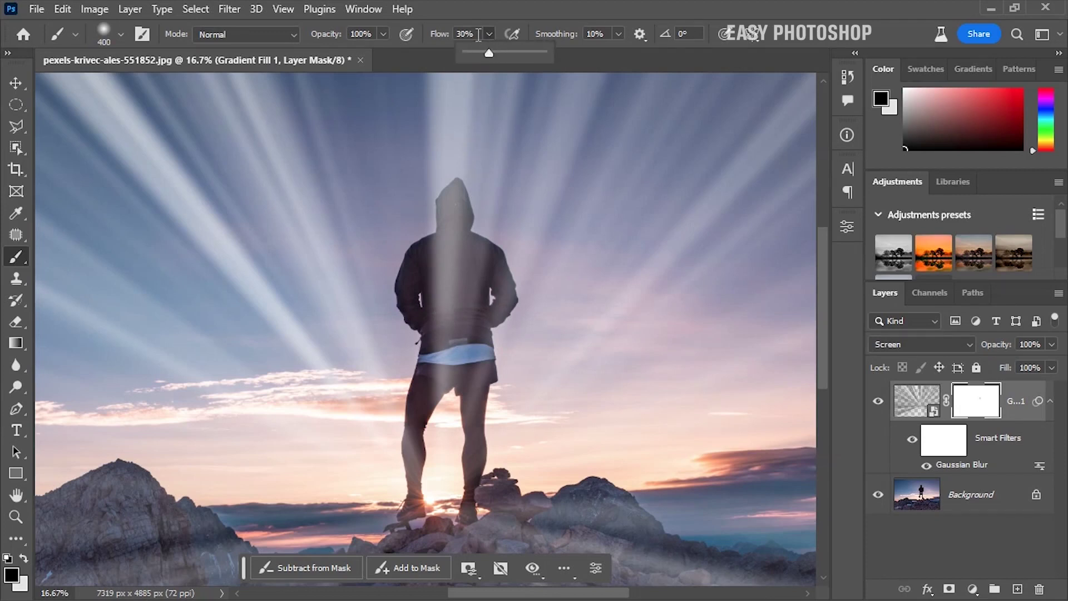
drag(490, 59, 489, 60)
click(452, 261)
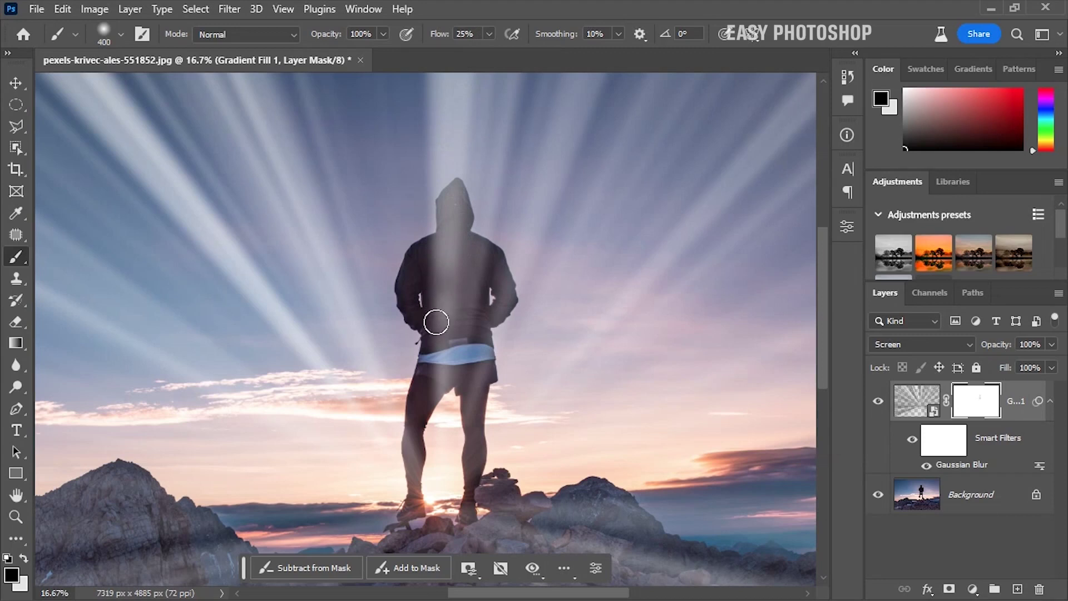
Paint black on the mask over the hoodie, legs and foreground rocks.
mouse_move(440, 320)
mouse_down()
mouse_move(432, 334)
mouse_move(431, 310)
mouse_move(435, 359)
mouse_move(443, 208)
mouse_move(470, 405)
mouse_move(409, 507)
mouse_move(363, 424)
mouse_move(367, 443)
mouse_up()
key(x)
key(x)
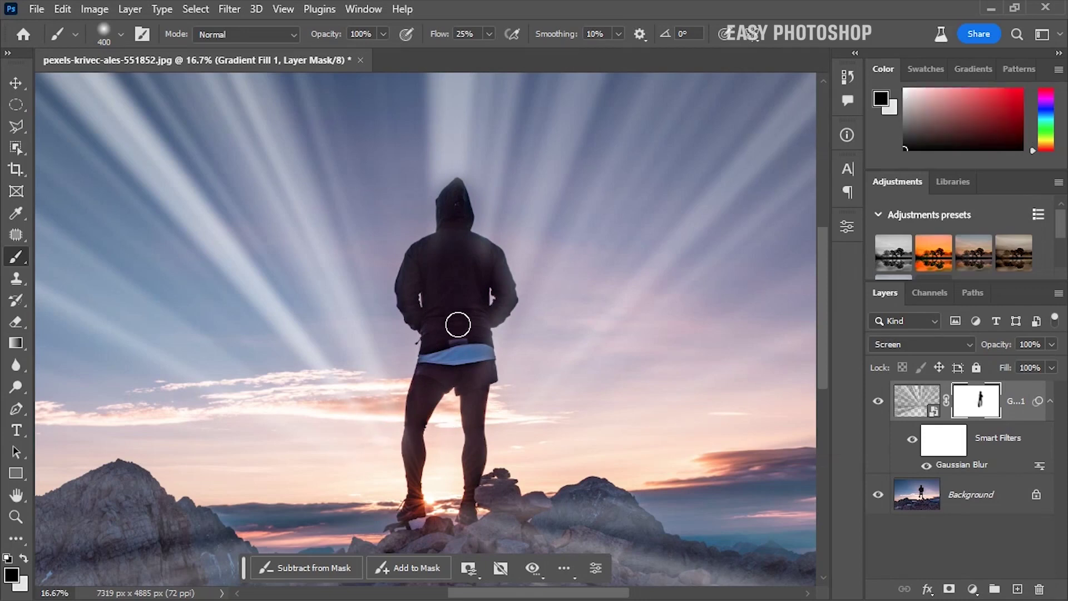
drag(455, 322, 485, 287)
key(ctrl+minus)
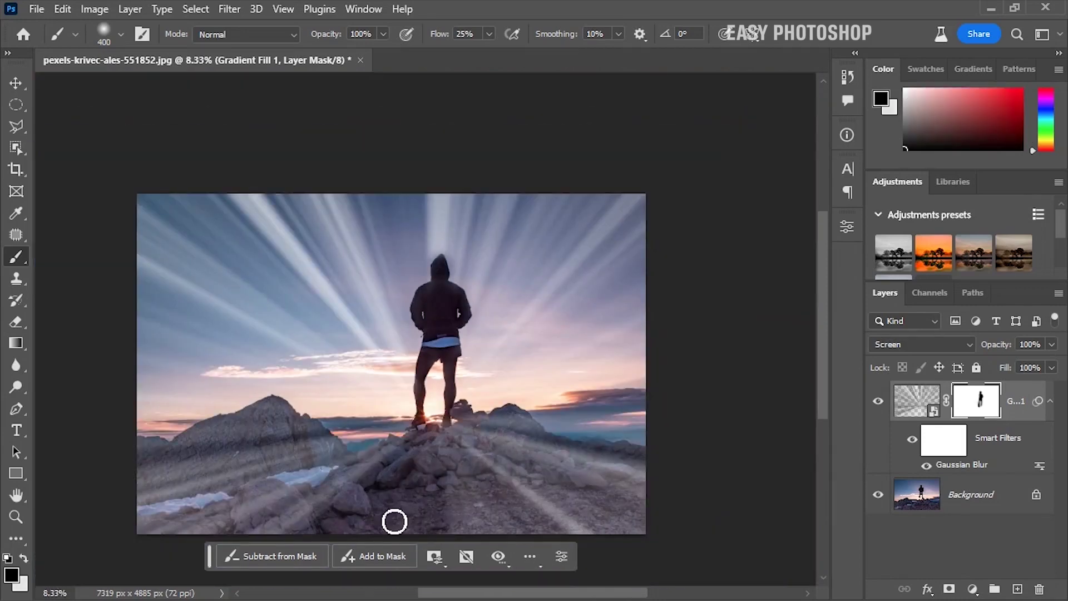
mouse_move(446, 460)
mouse_down()
mouse_move(187, 540)
mouse_move(362, 493)
mouse_move(599, 503)
mouse_move(573, 498)
mouse_up()
Select the rays layer and review the Gaussian Blur settings without changes.
click(917, 401)
double_click(962, 465)
key(Return)
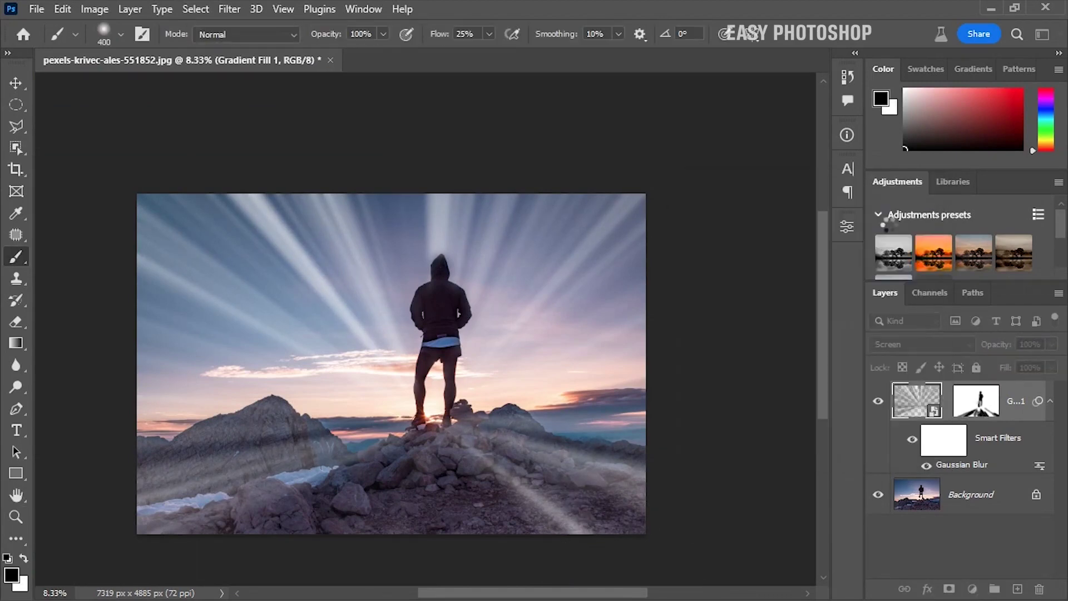
Add a Hue/Saturation layer clipped to the rays, colorized at Hue 39, Saturation 23.
click(971, 591)
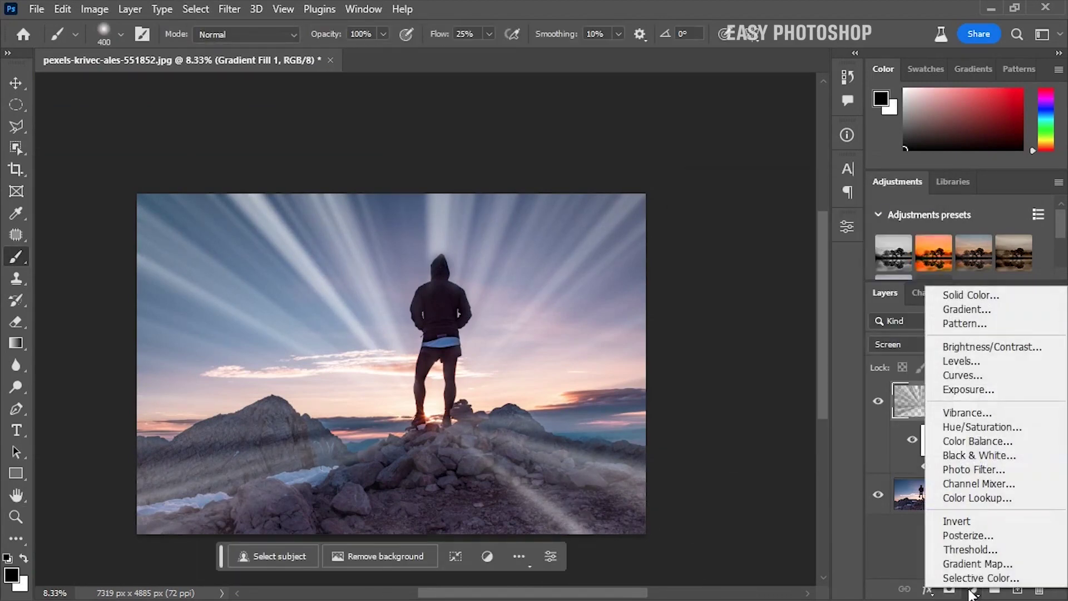
click(959, 430)
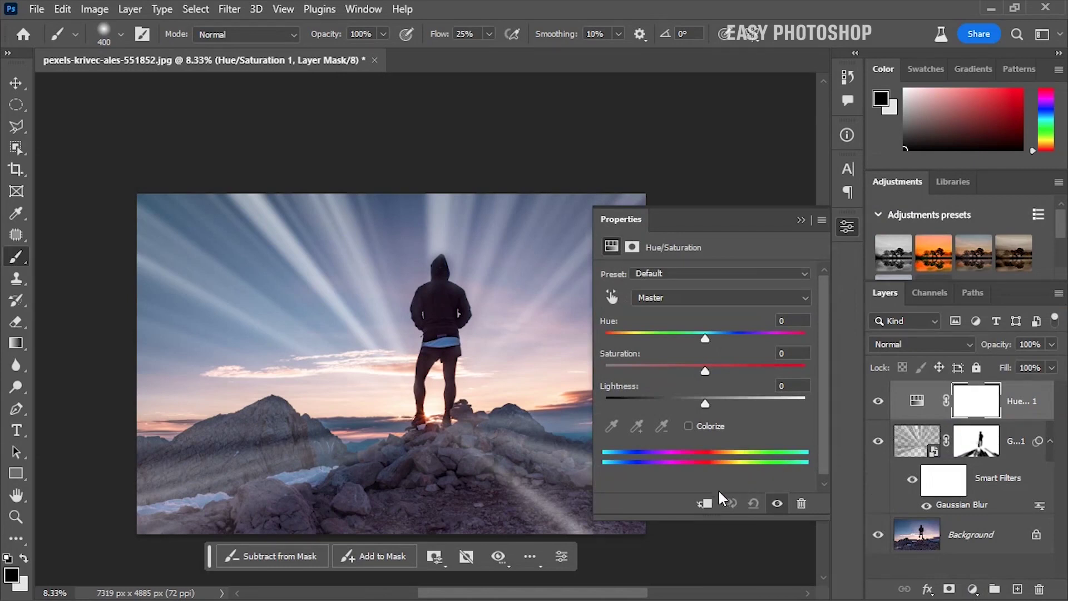
click(704, 503)
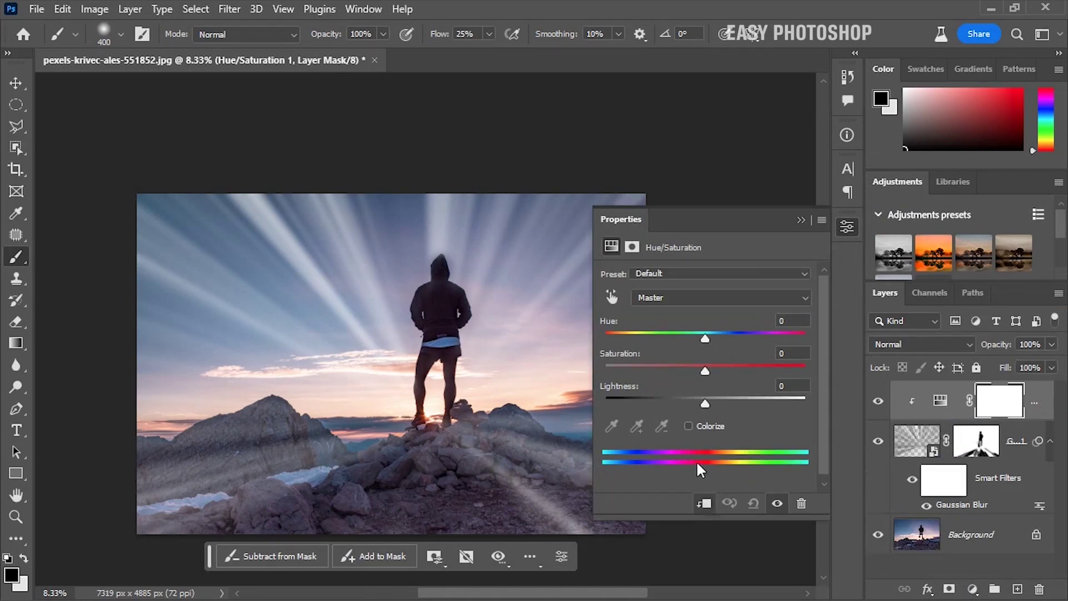
click(689, 427)
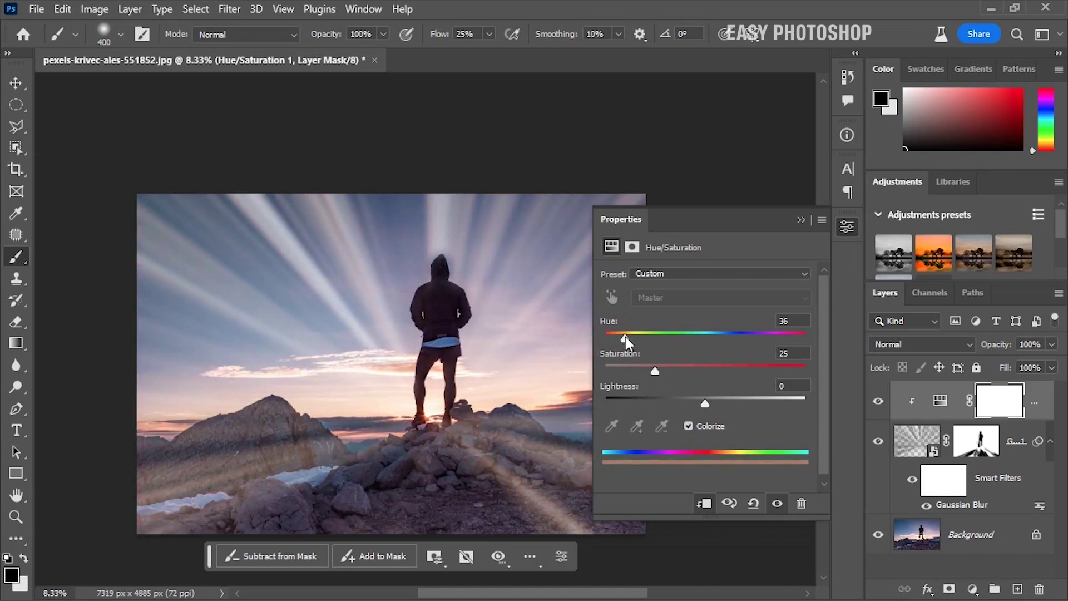
drag(626, 337, 626, 336)
drag(655, 371, 640, 371)
click(801, 220)
click(979, 451)
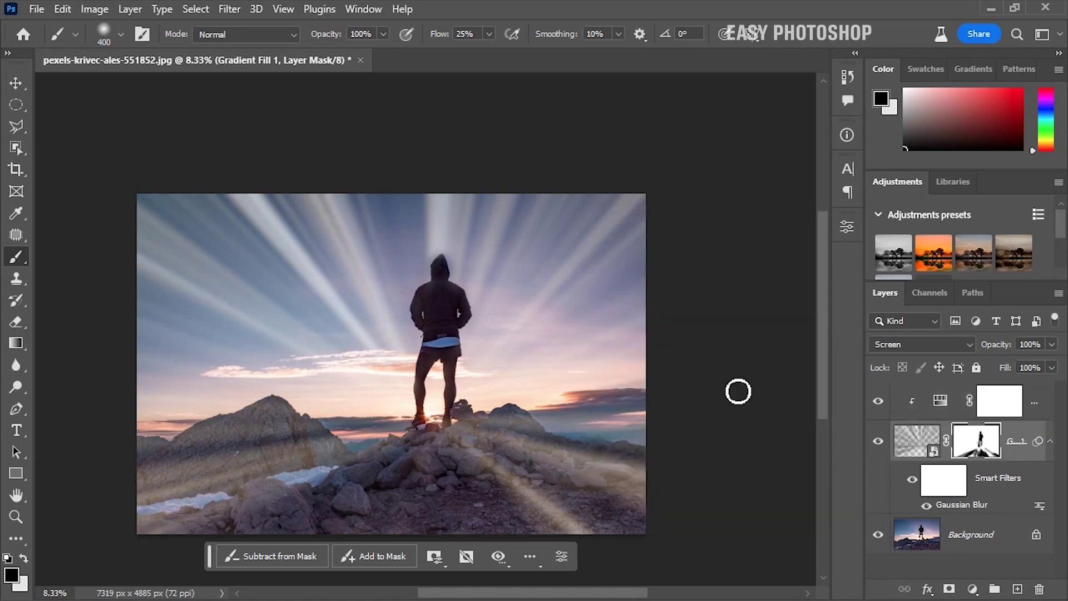
Zoom in and paint the mask black at the hood top, then white above it.
scroll(417, 327, up, 1)
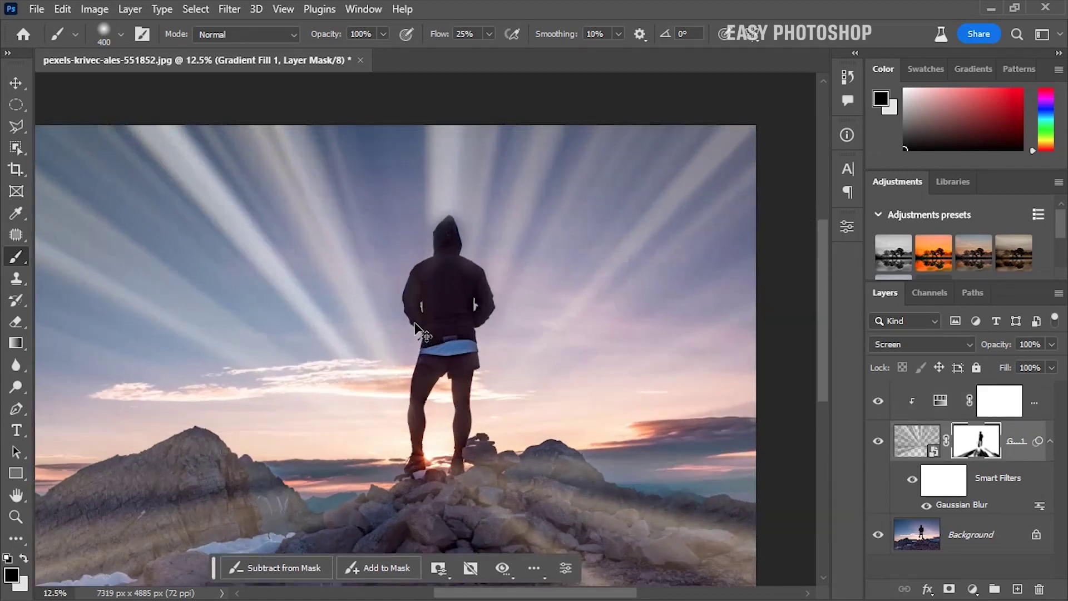
scroll(417, 328, up, 1)
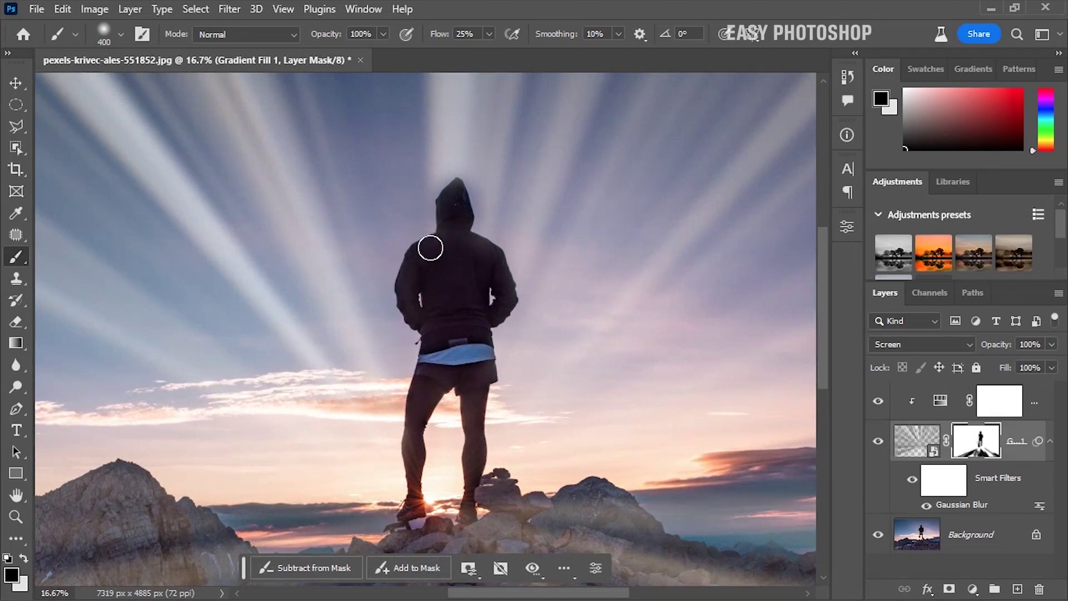
drag(446, 197, 416, 161)
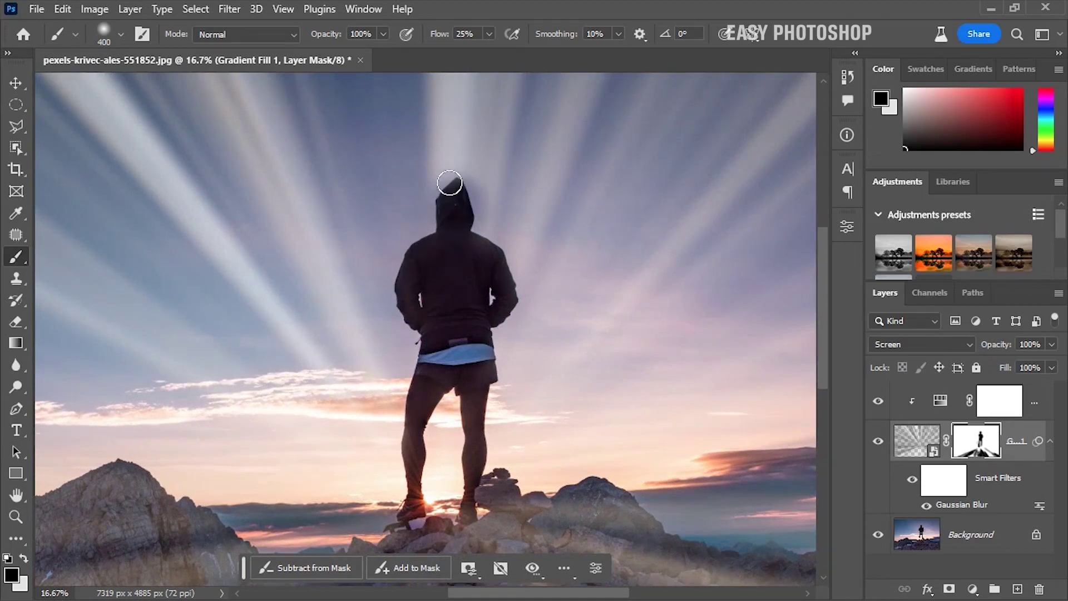
key(x)
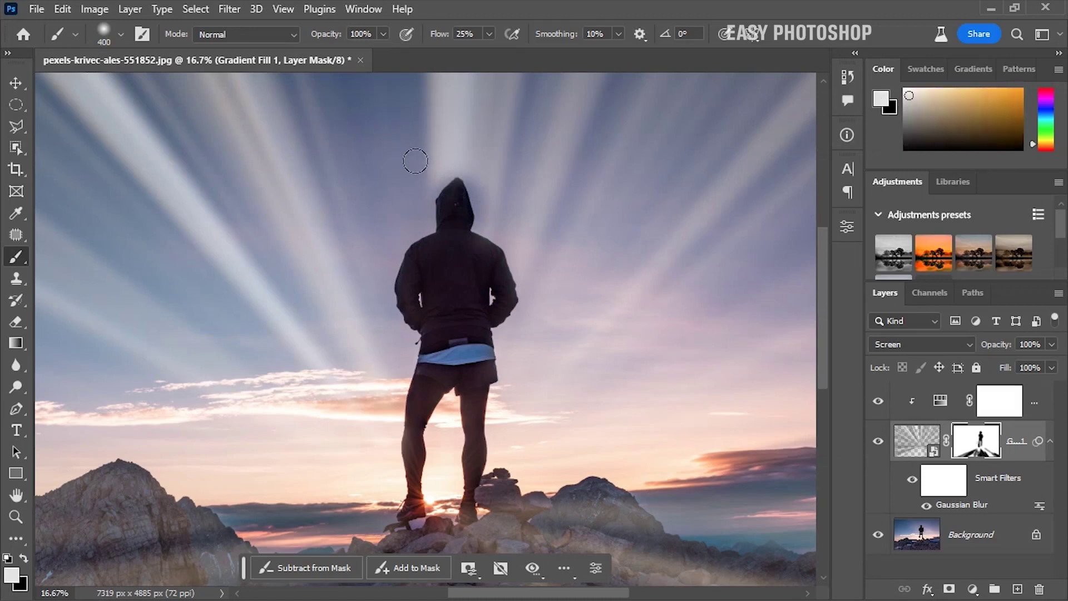
mouse_move(424, 157)
mouse_down()
mouse_move(474, 171)
mouse_move(468, 155)
mouse_up()
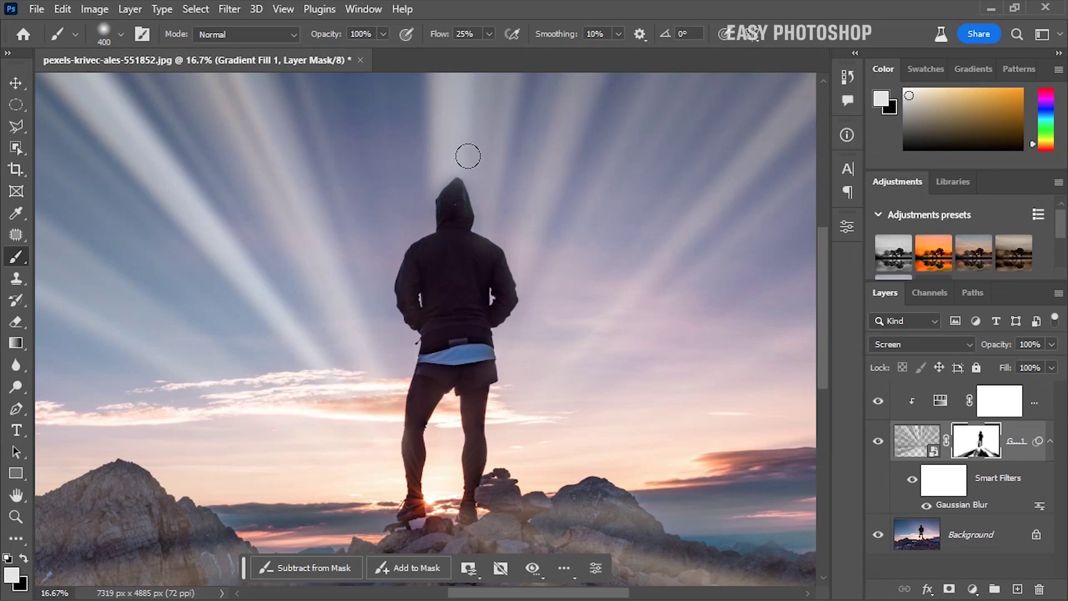
key(ctrl+minus)
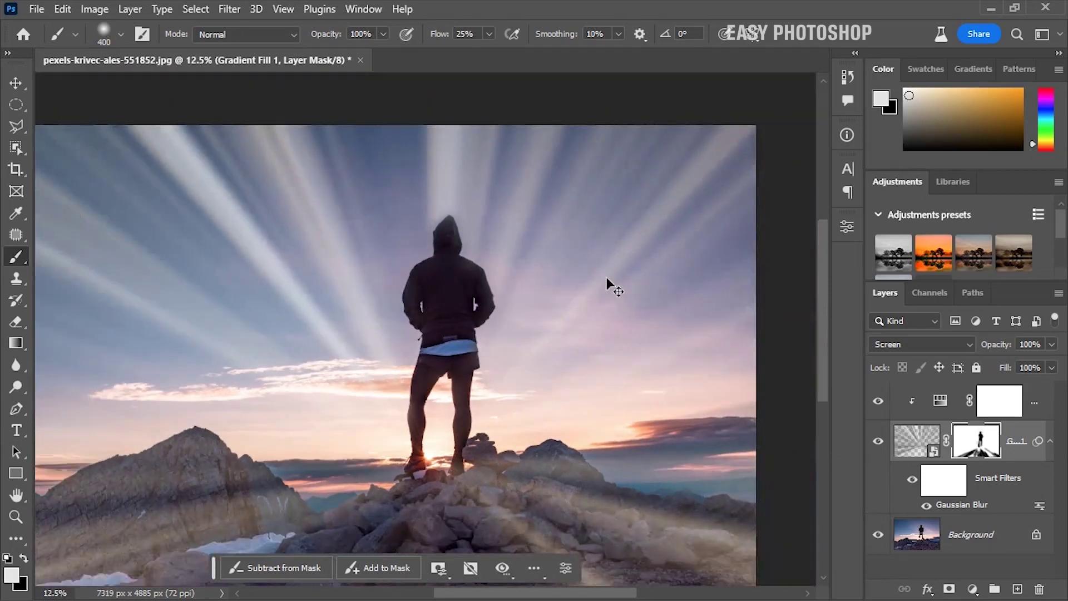
key(ctrl+minus)
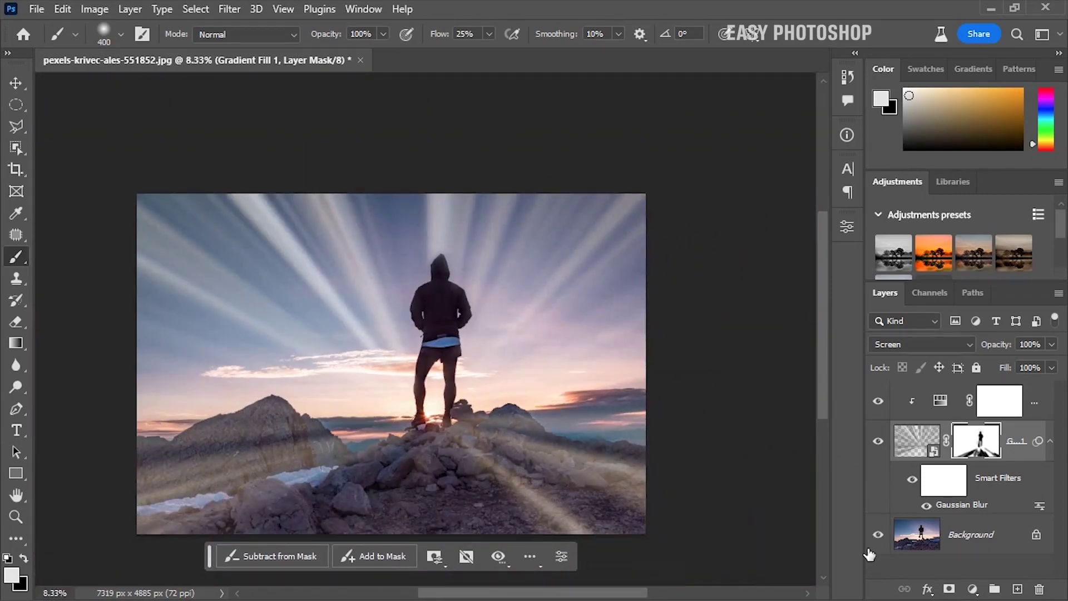
alt+click(879, 538)
alt+click(879, 538)
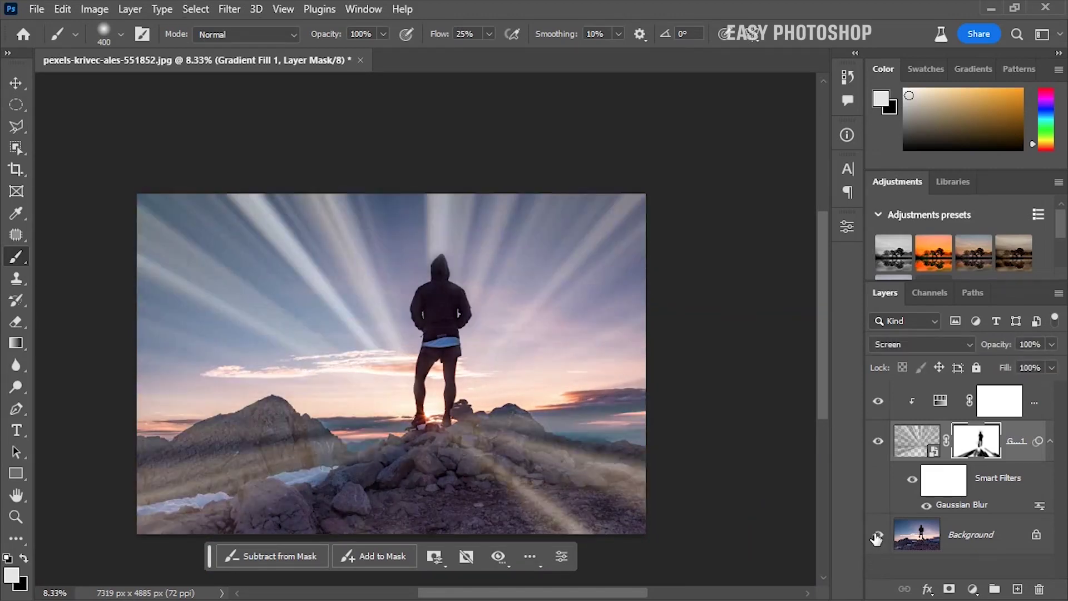